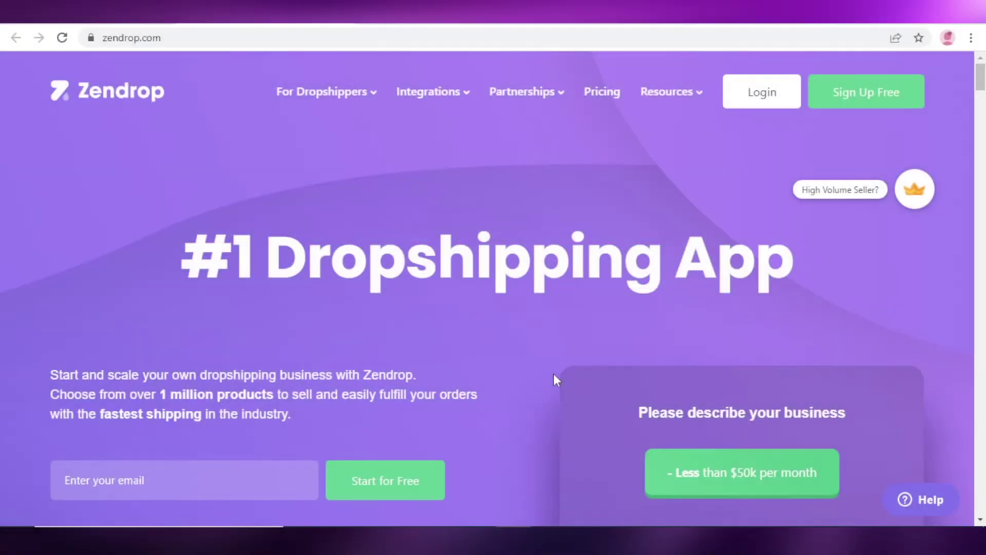
Step: Browse the Zendrop landing page and open the free sign-up form
scroll(554, 378, "down", 10)
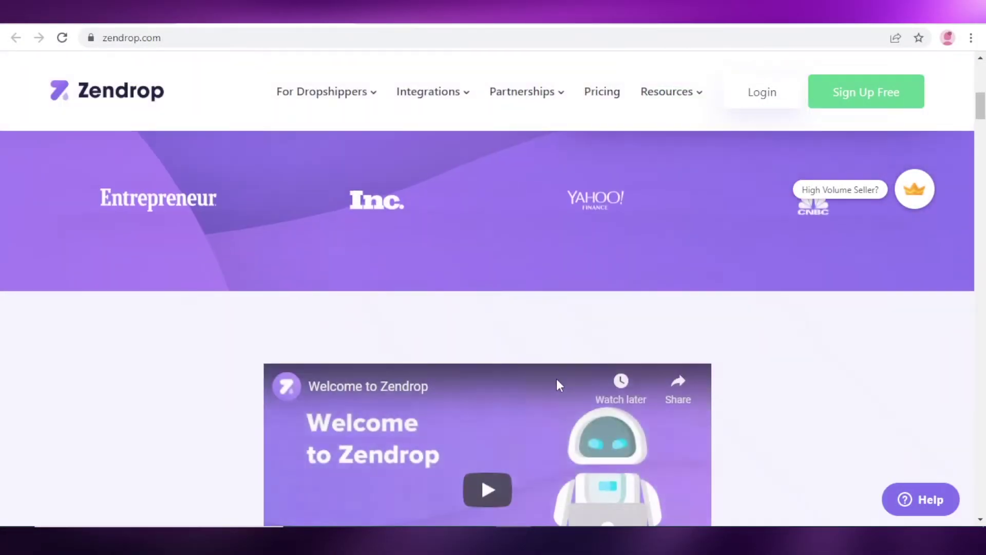
scroll(557, 379, "down", 15)
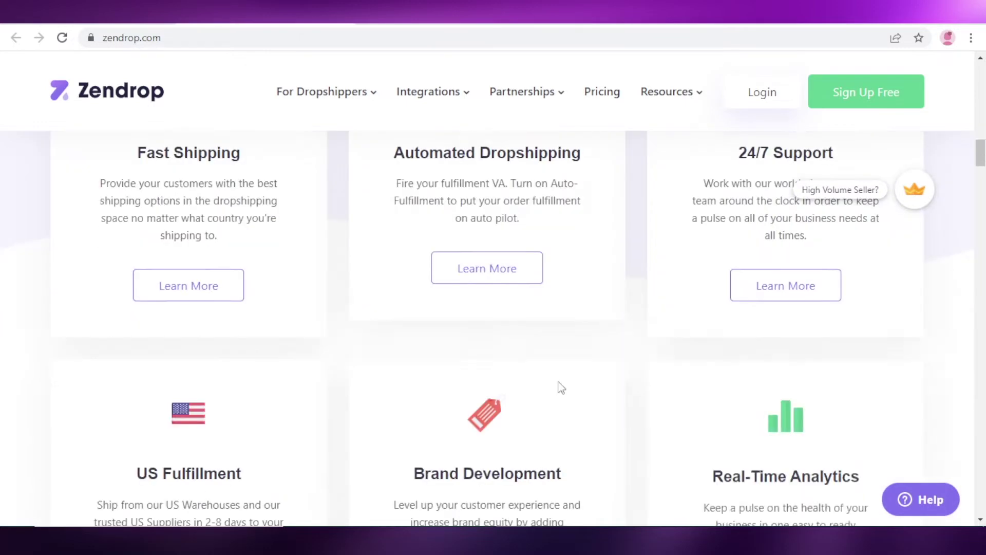
scroll(561, 388, "down", 8)
scroll(551, 450, "up", 12)
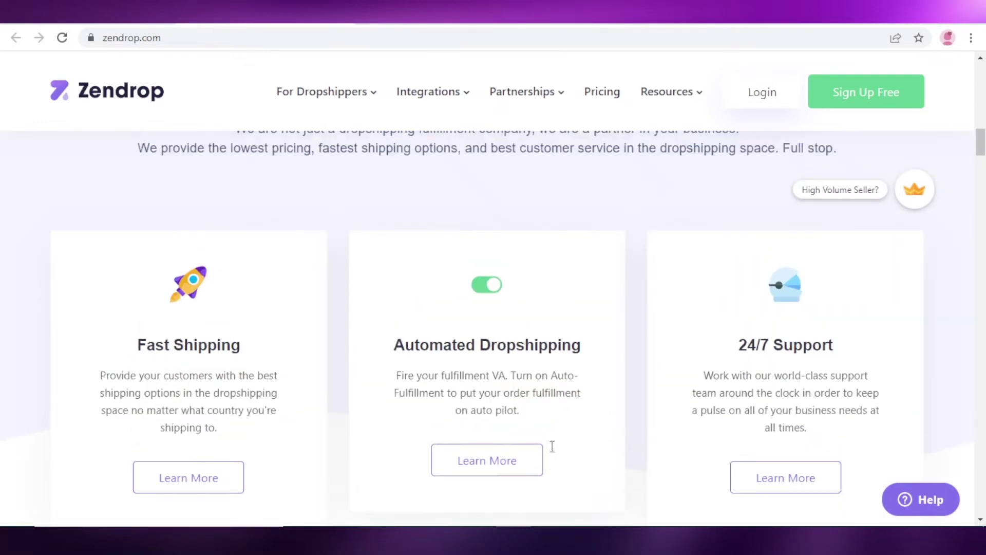
scroll(552, 447, "up", 10)
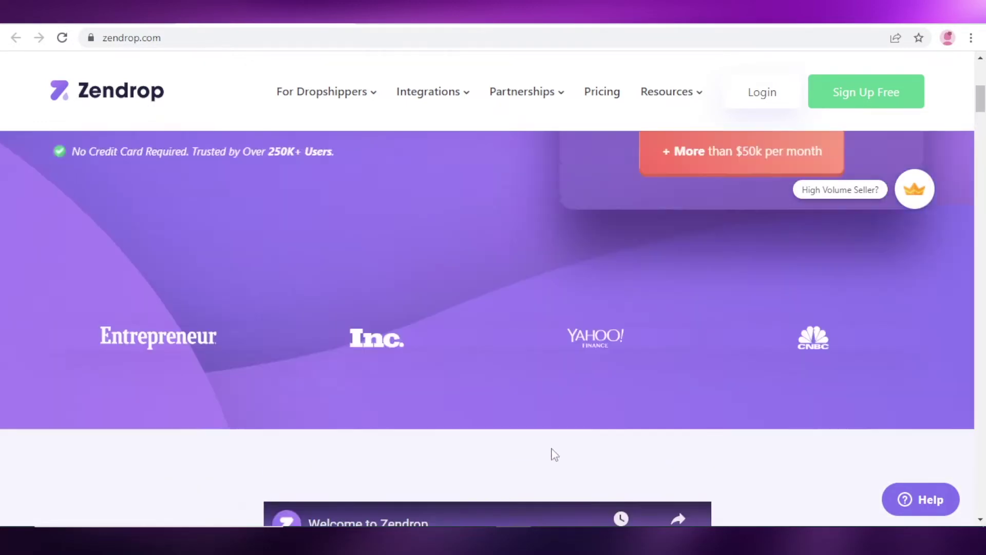
scroll(535, 211, "up", 8)
scroll(565, 251, "down", 5)
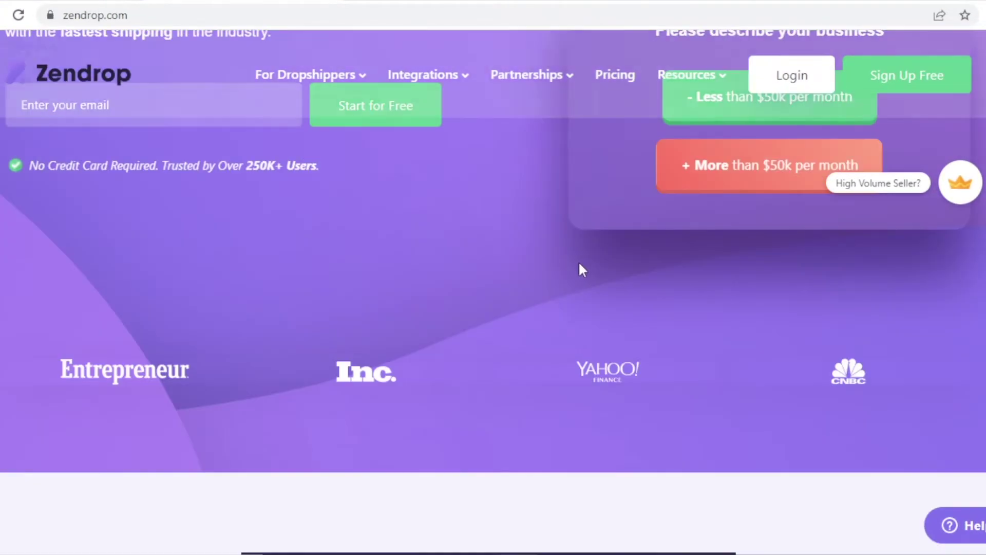
scroll(565, 287, "down", 15)
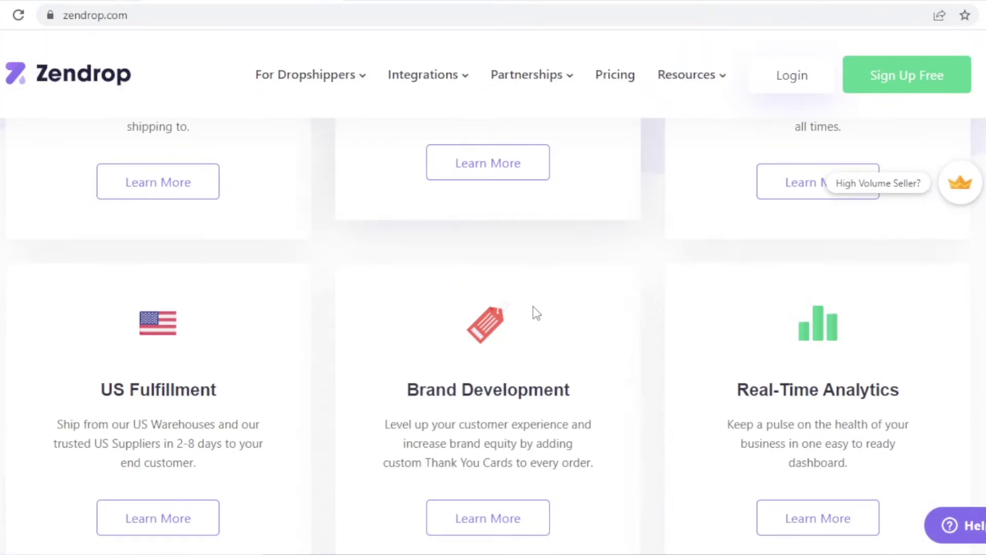
scroll(537, 313, "down", 5)
scroll(537, 396, "up", 10)
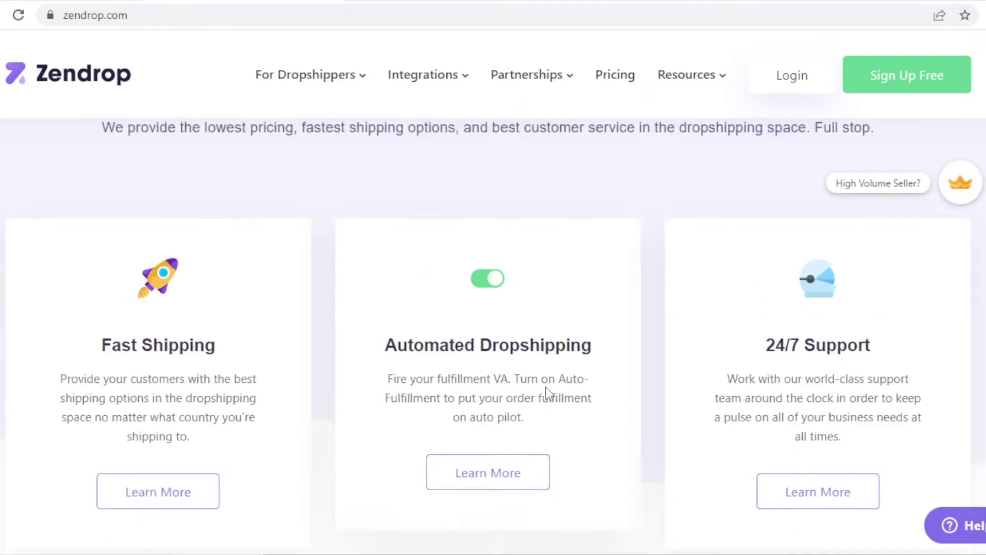
scroll(544, 395, "up", 12)
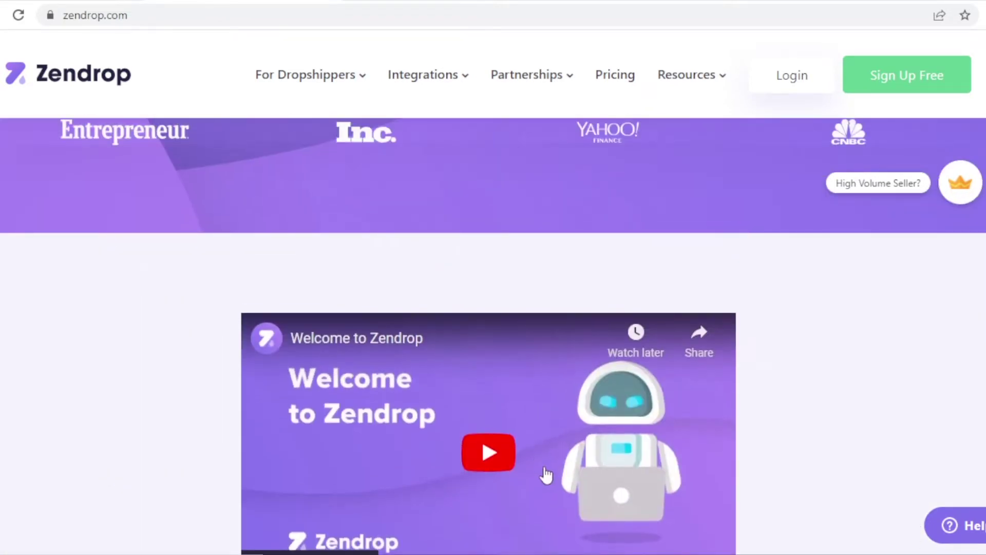
scroll(546, 473, "up", 8)
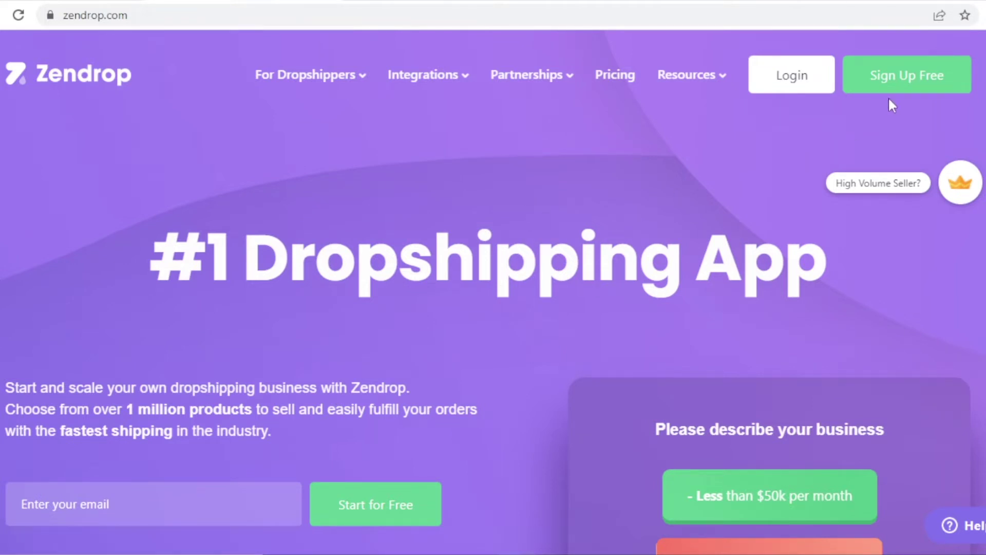
left_click(915, 82)
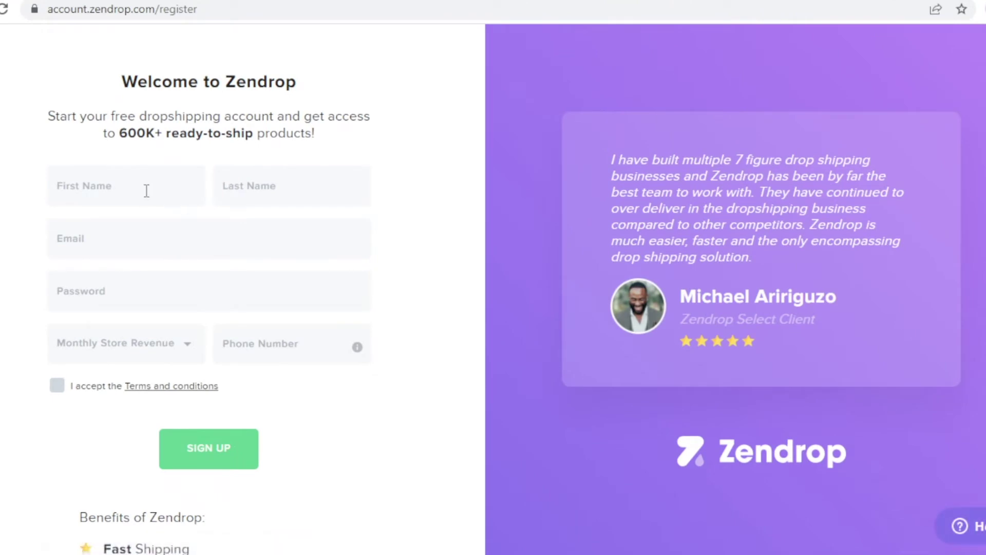
Step: Autofill the saved name, e-mail and phone, and enter the account password
left_click(146, 191)
left_click(135, 226)
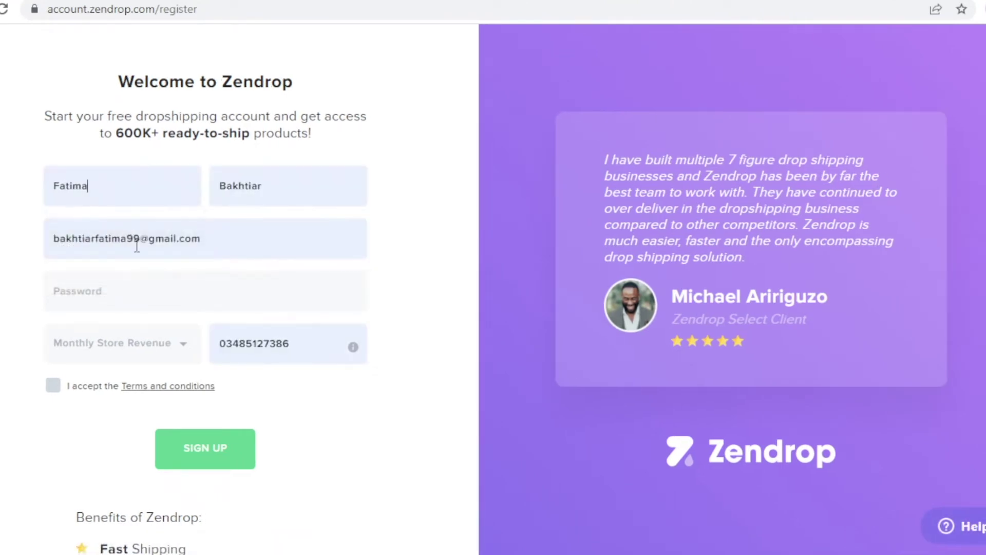
left_click(142, 283)
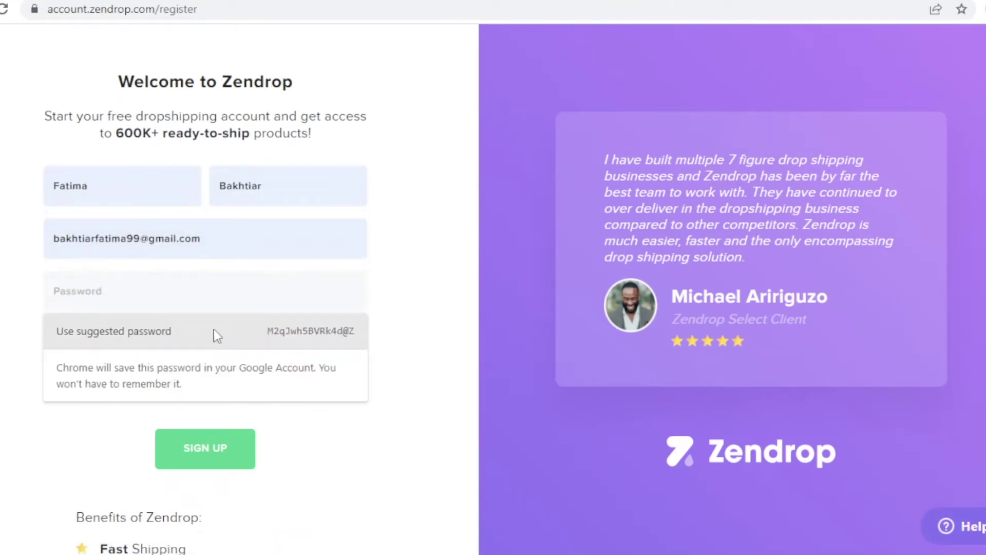
type("•••••••••")
key("Return")
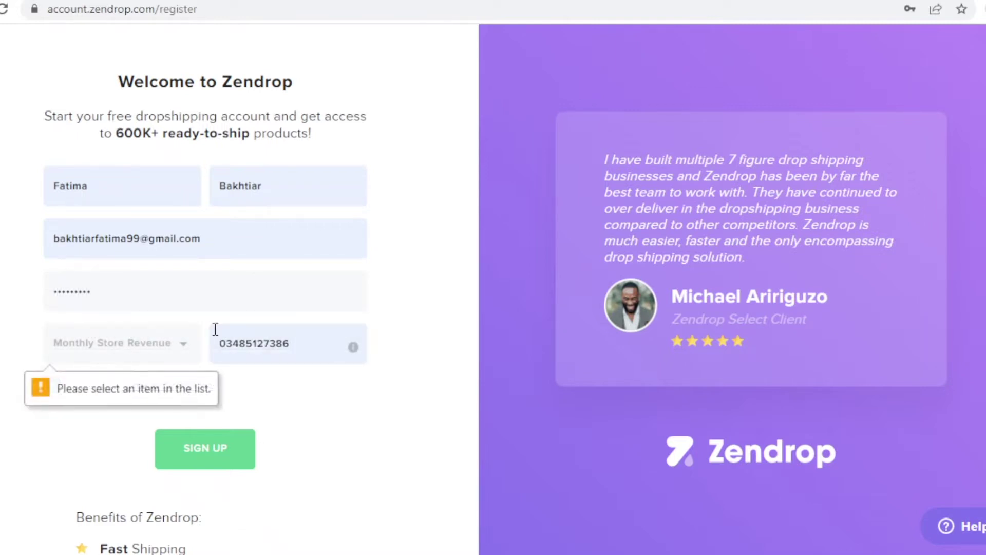
Step: Choose the 0 - 15k monthly store revenue range, submit, and accept the terms
left_click(137, 345)
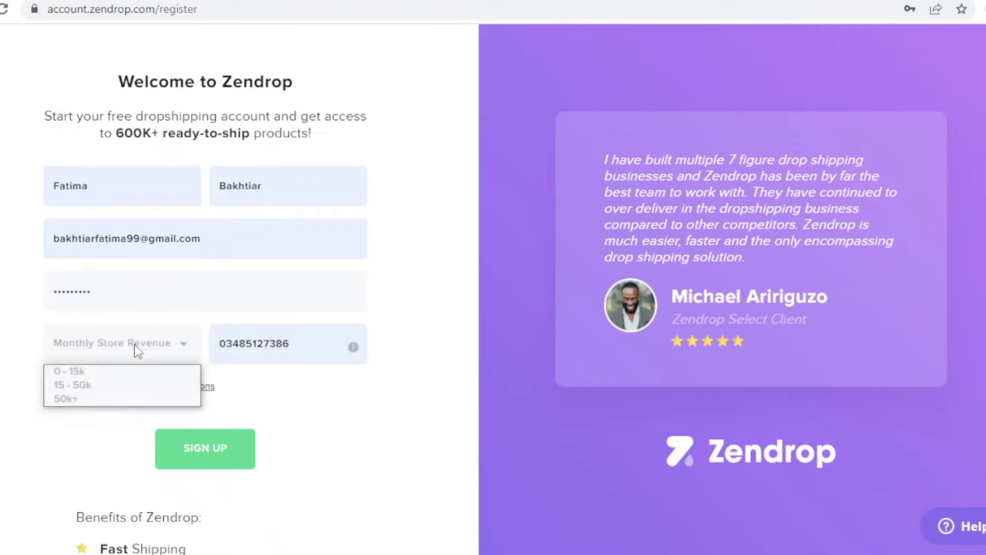
left_click(111, 376)
left_click(198, 434)
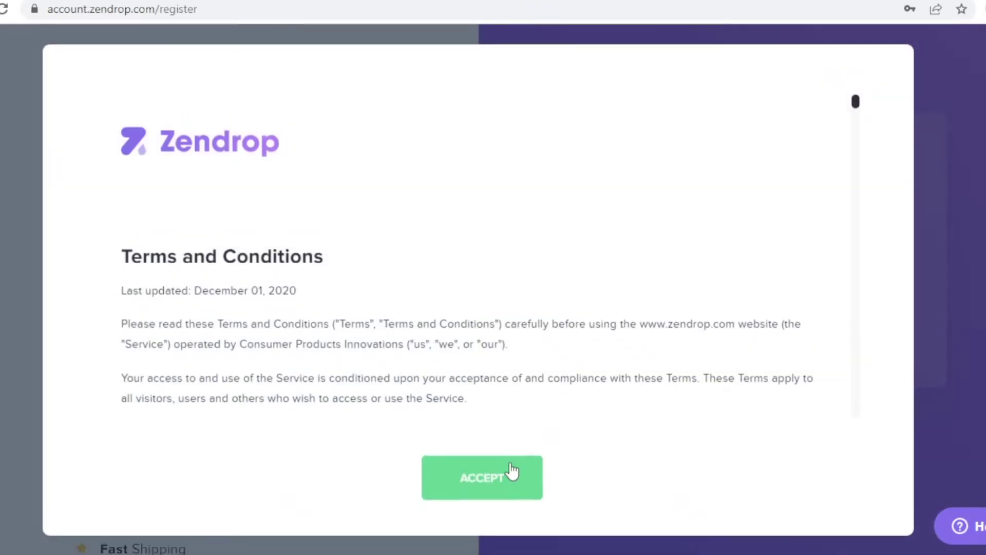
left_click(512, 471)
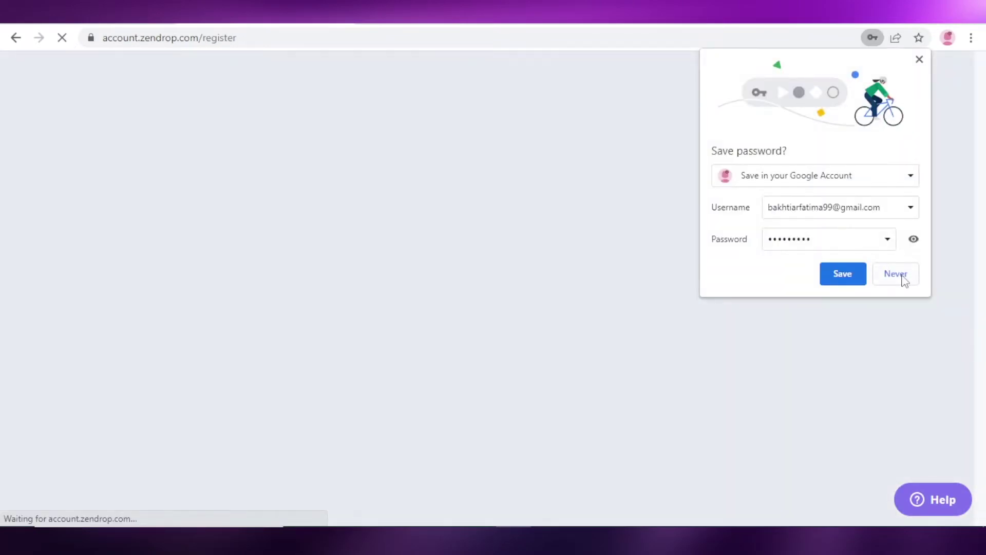
Step: Decline Chrome's password save, finish the onboarding tips, and scroll the Find Products catalogue
left_click(903, 277)
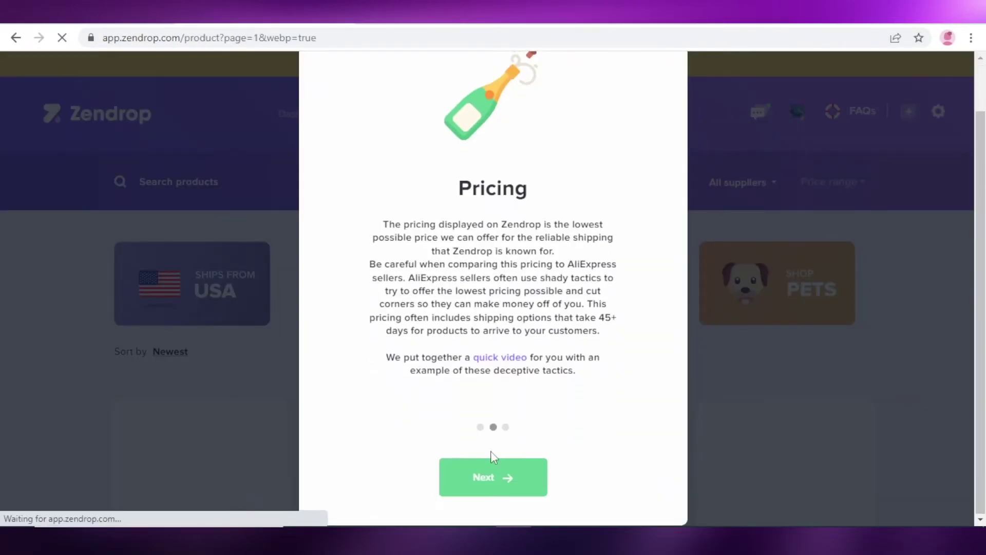
left_click(483, 466)
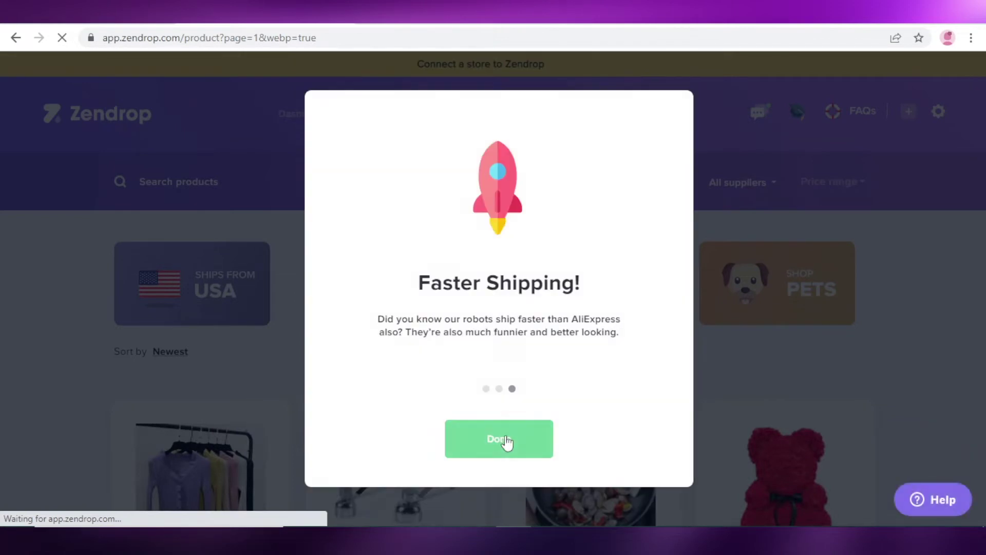
left_click(507, 441)
scroll(595, 298, "down", 8)
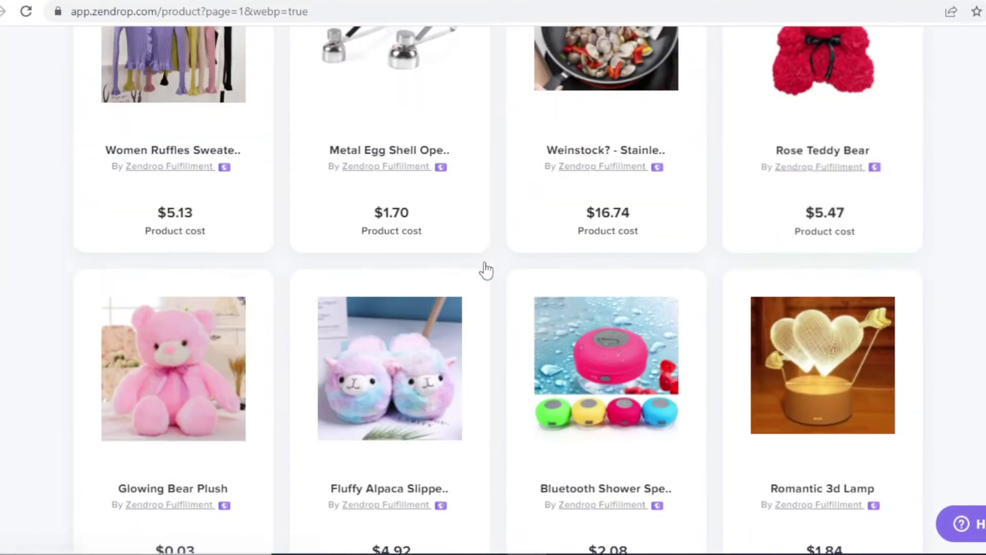
scroll(486, 269, "up", 8)
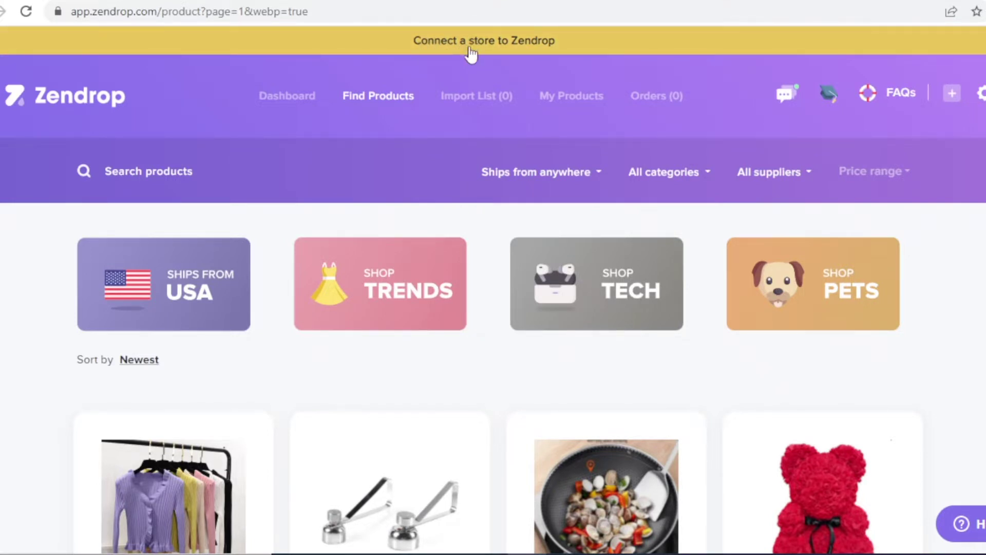
left_click(469, 47)
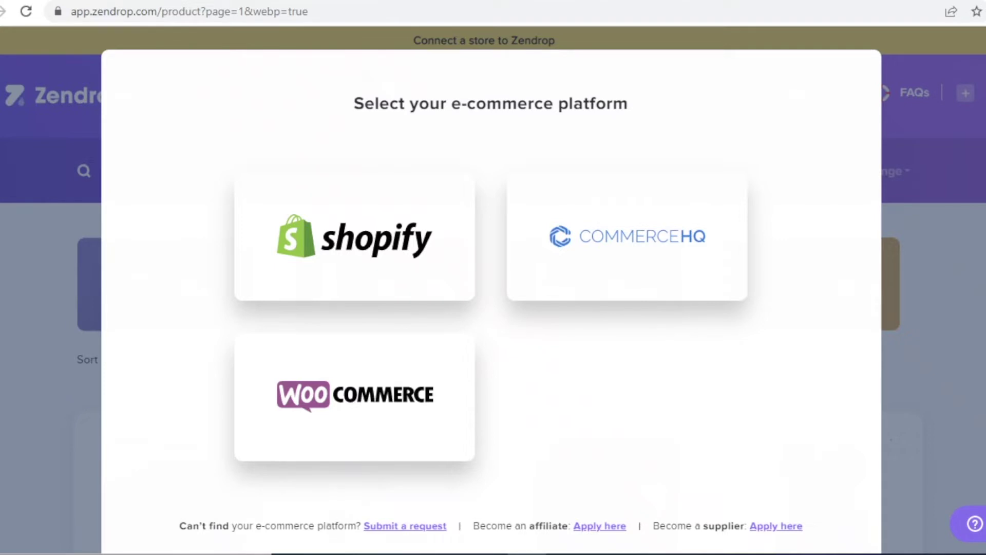
left_click(951, 157)
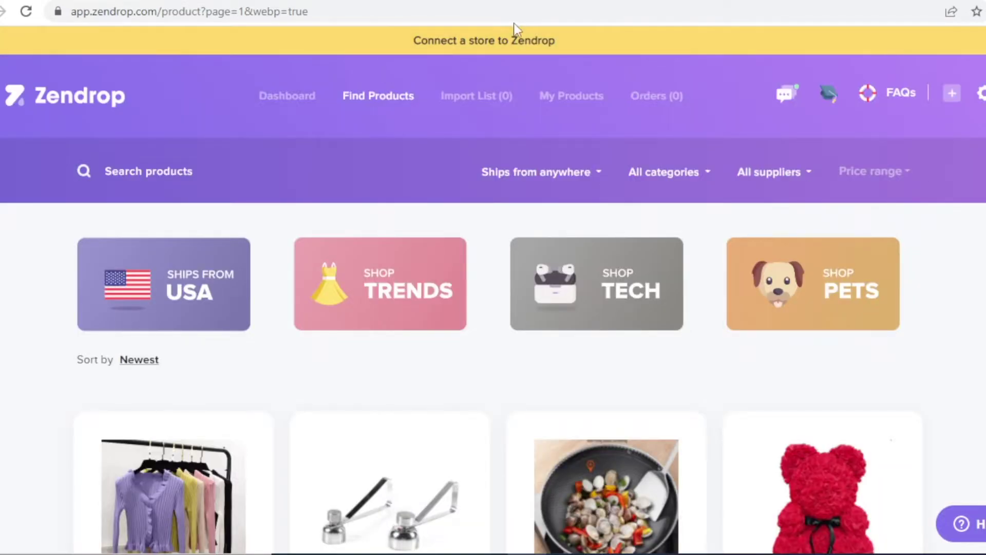
Step: Visit Dashboard, Import List, My Products and Orders, then bring up the account settings menu
left_click(286, 107)
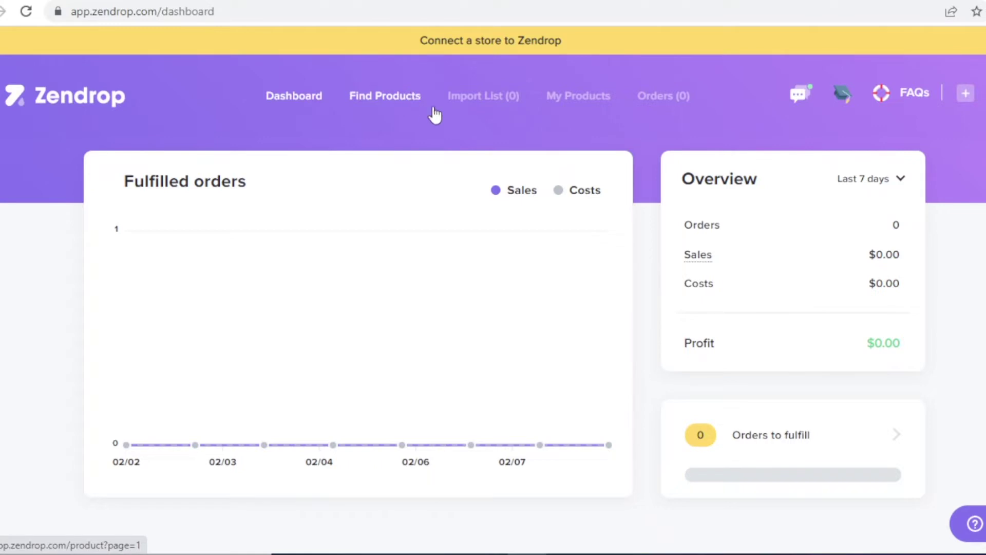
left_click(500, 94)
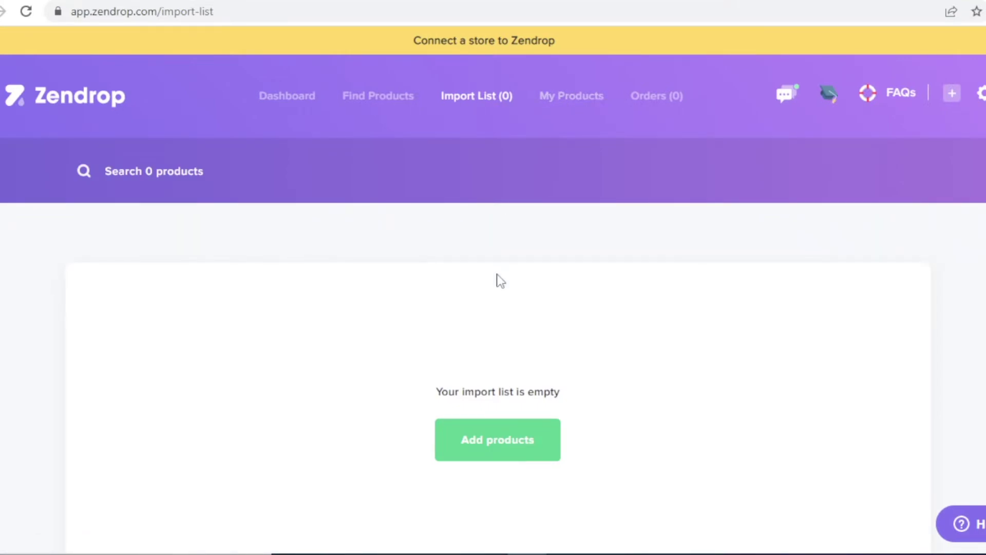
left_click(569, 109)
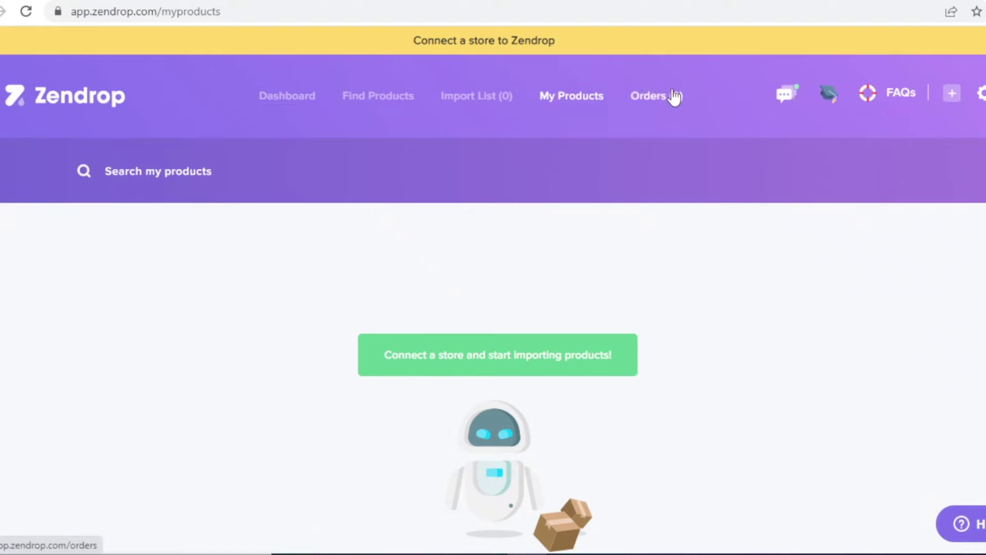
left_click(674, 98)
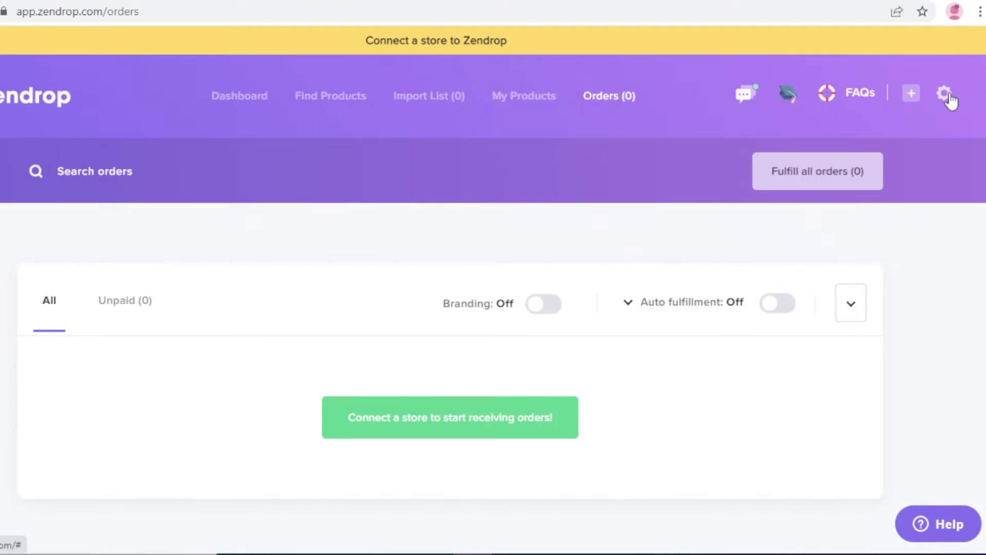
left_click(945, 95)
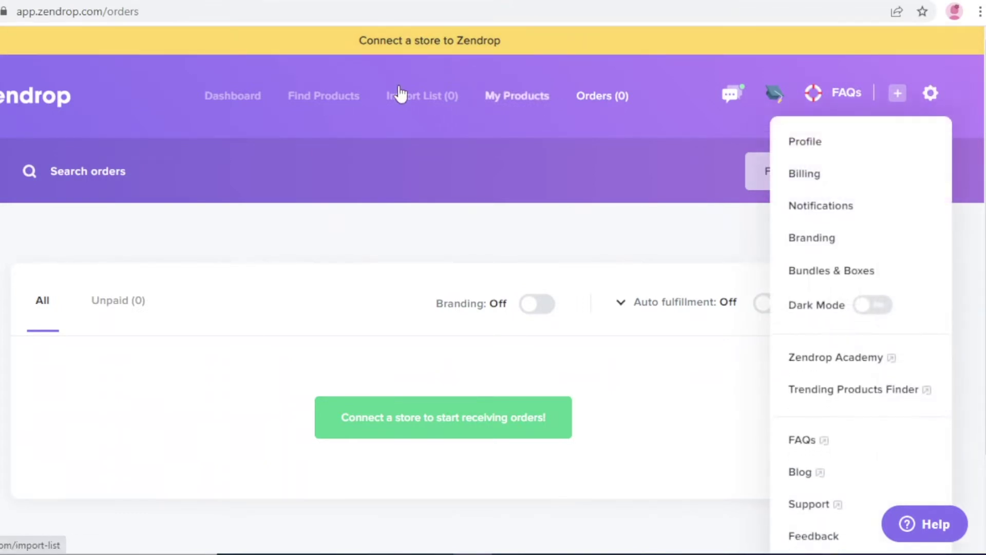
left_click(326, 102)
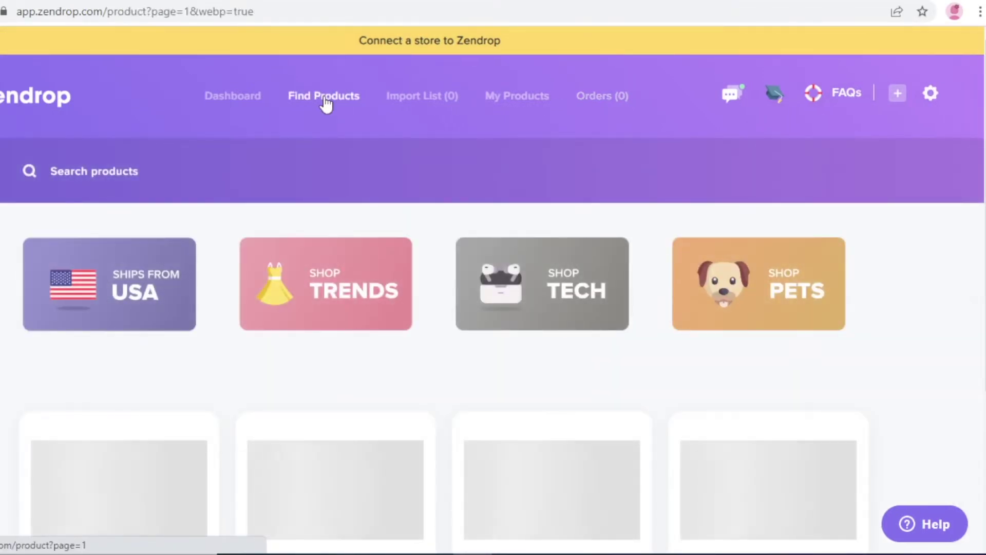
scroll(326, 103, "down", 3)
scroll(329, 102, "up", 3)
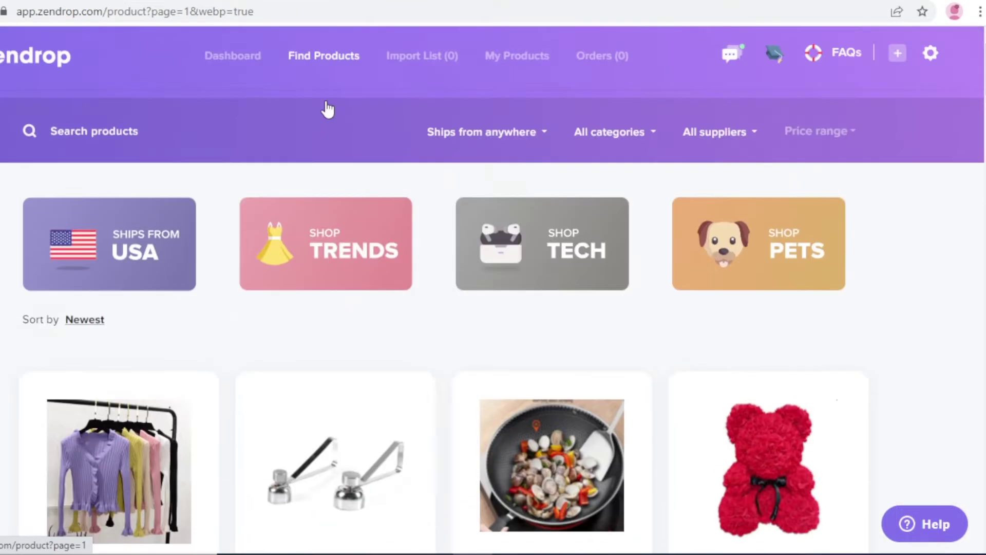
scroll(375, 146, "down", 5)
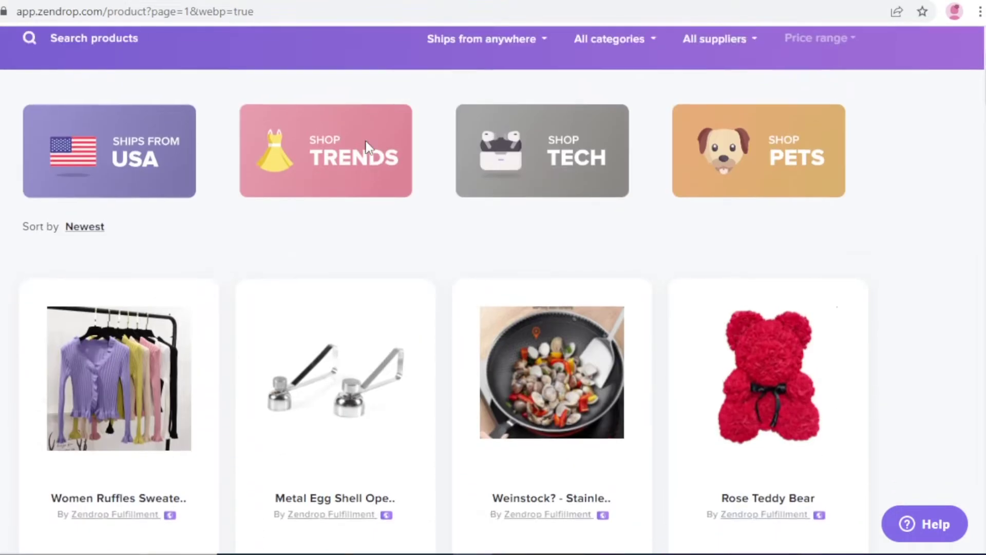
scroll(368, 147, "down", 6)
scroll(355, 160, "up", 11)
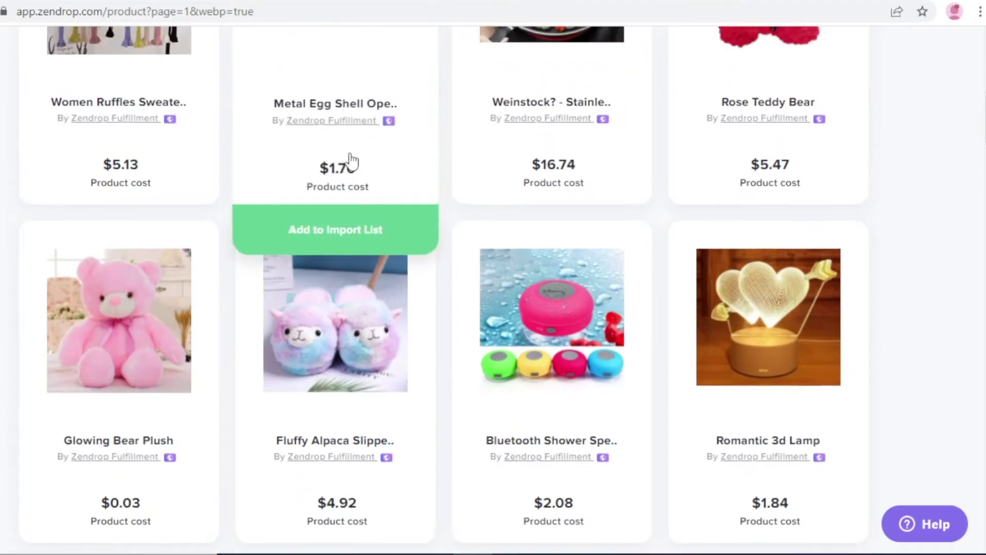
scroll(357, 175, "down", 15)
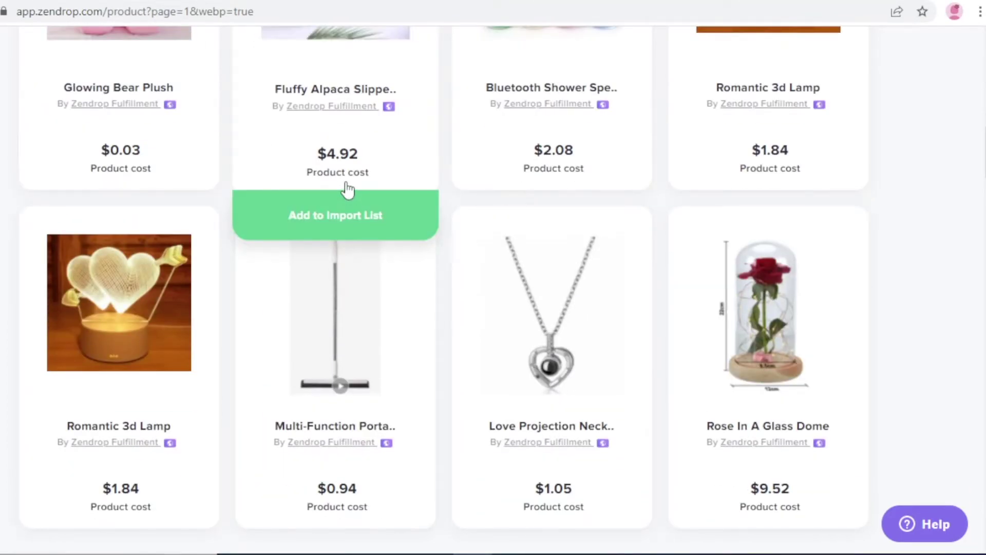
scroll(246, 208, "up", 6)
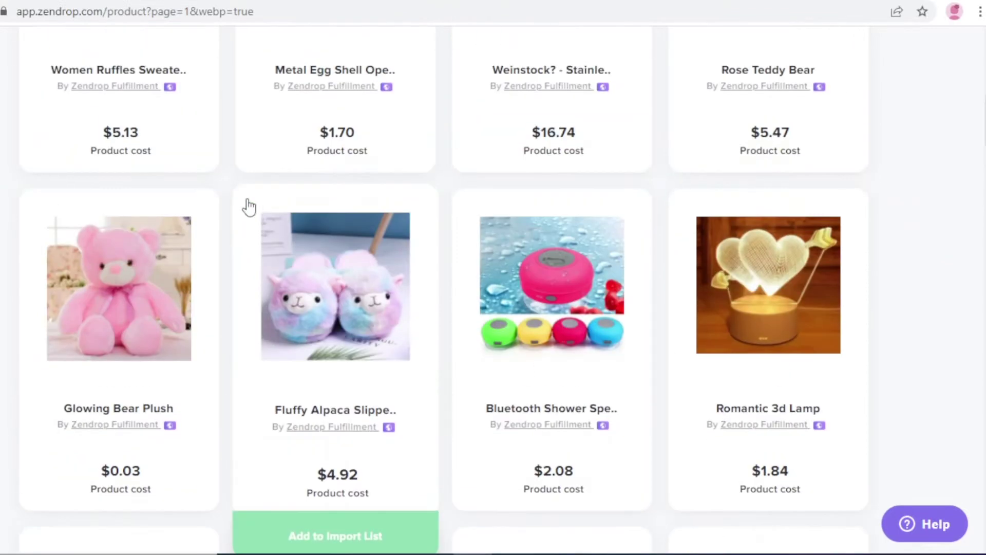
scroll(249, 208, "down", 11)
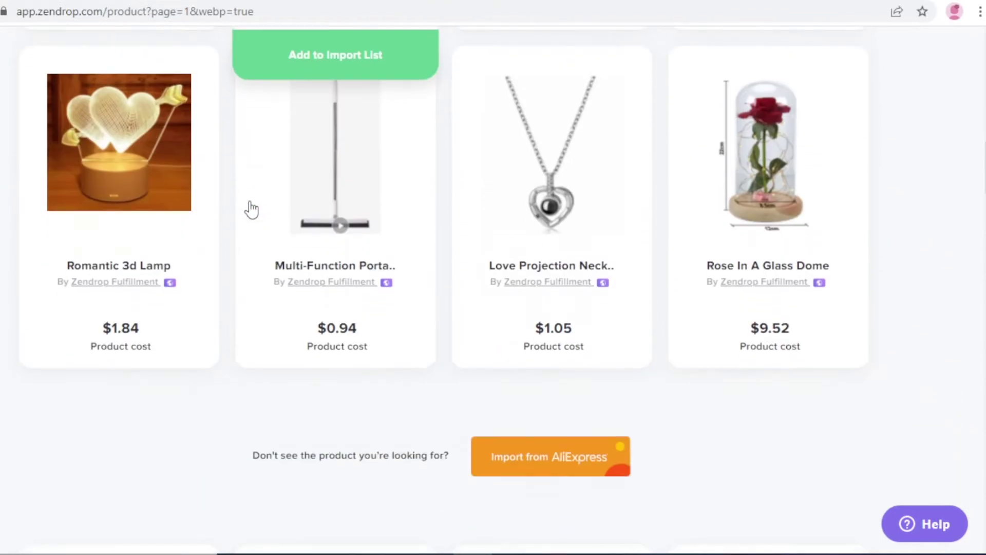
scroll(909, 238, "up", 12)
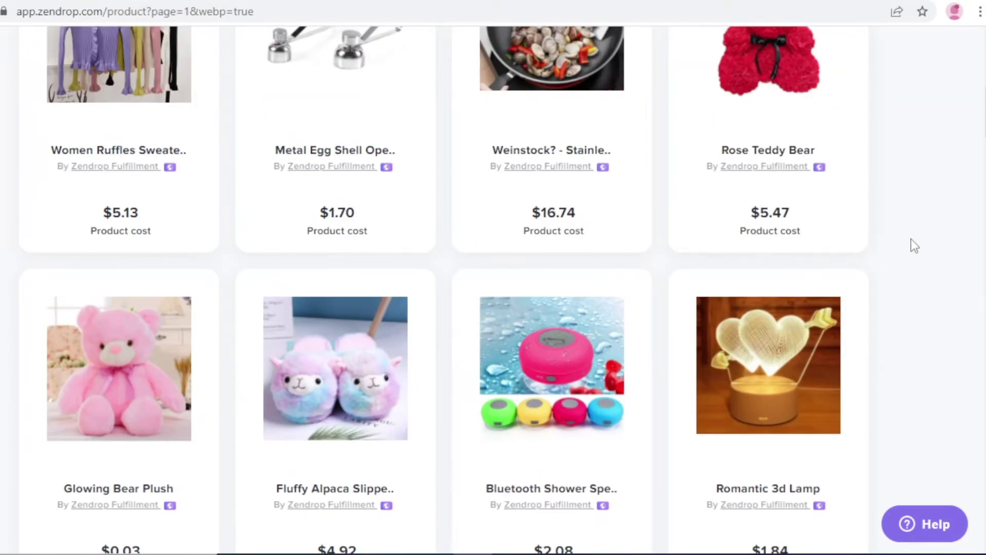
scroll(676, 227, "up", 3)
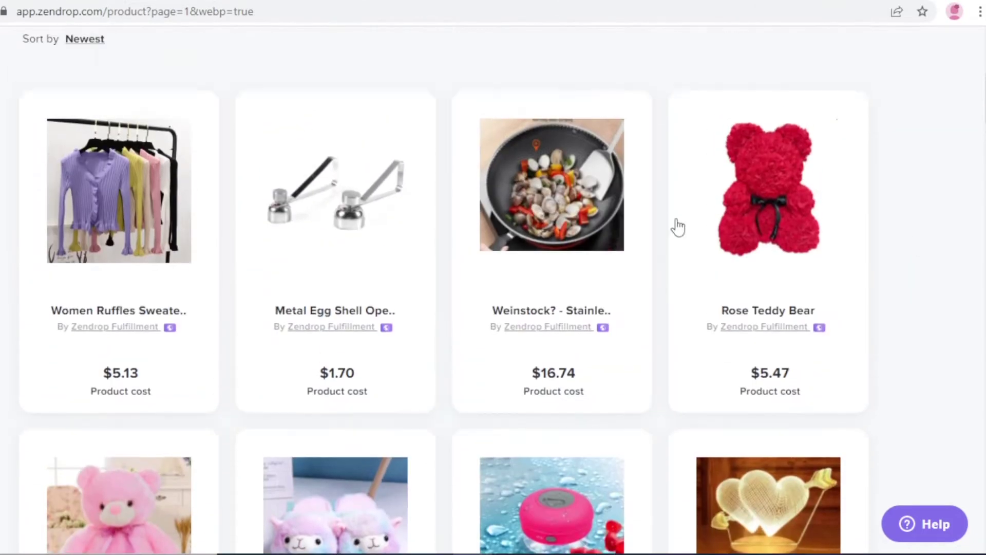
scroll(656, 244, "down", 6)
scroll(644, 315, "up", 2)
scroll(646, 316, "down", 9)
scroll(647, 315, "up", 18)
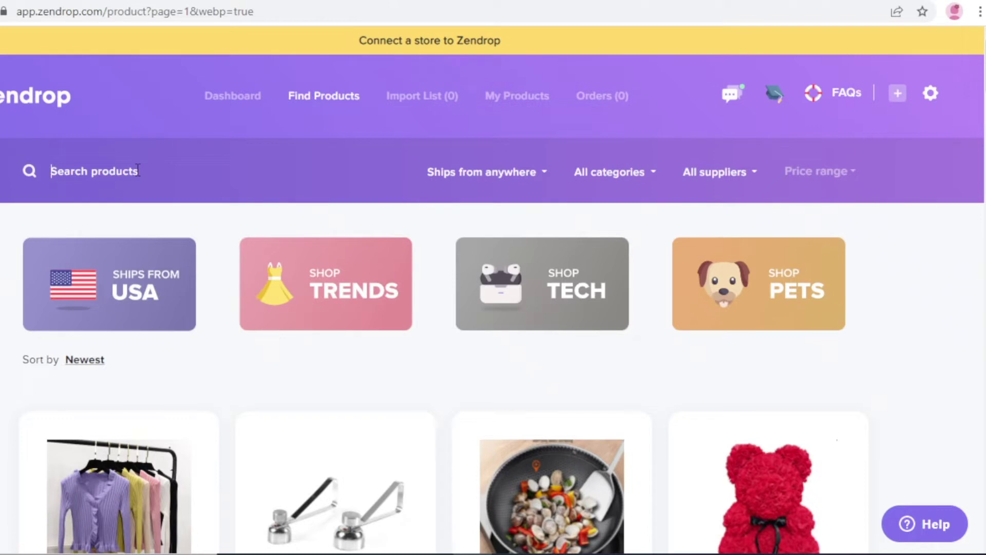
Step: Search the catalogue for 'rose' and scroll through the matching products
type("rose")
key("Return")
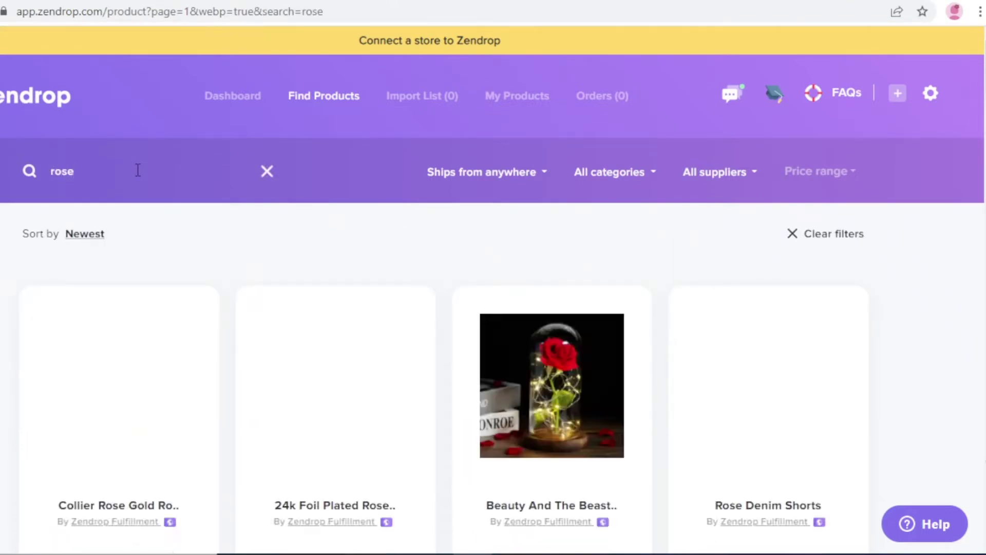
scroll(137, 170, "down", 3)
scroll(139, 190, "down", 9)
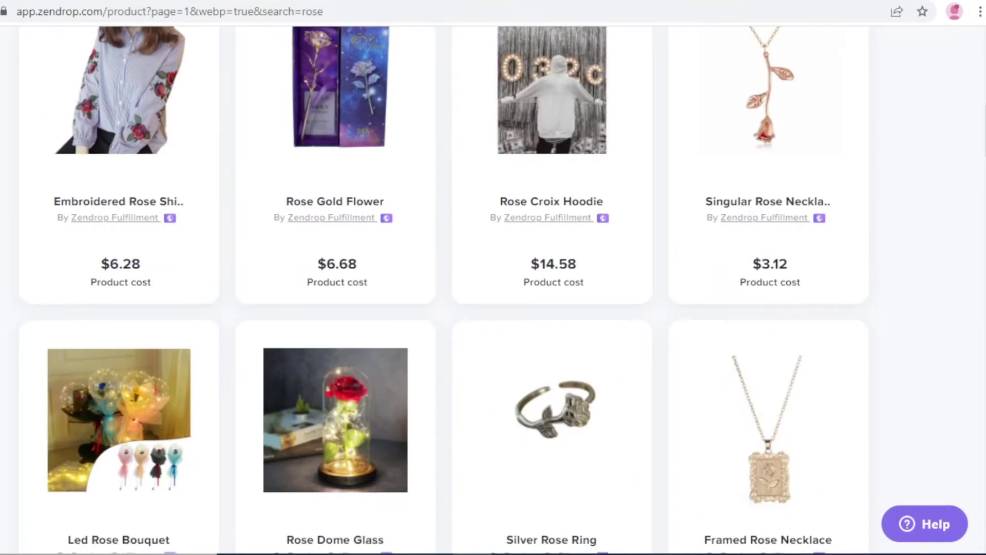
scroll(975, 297, "down", 14)
scroll(975, 297, "up", 11)
scroll(956, 469, "down", 1)
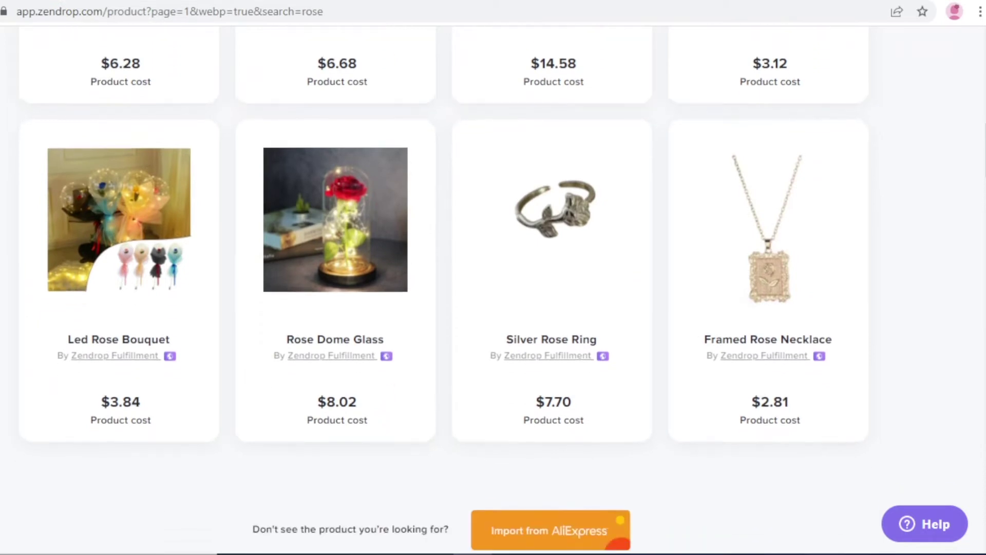
scroll(956, 469, "up", 16)
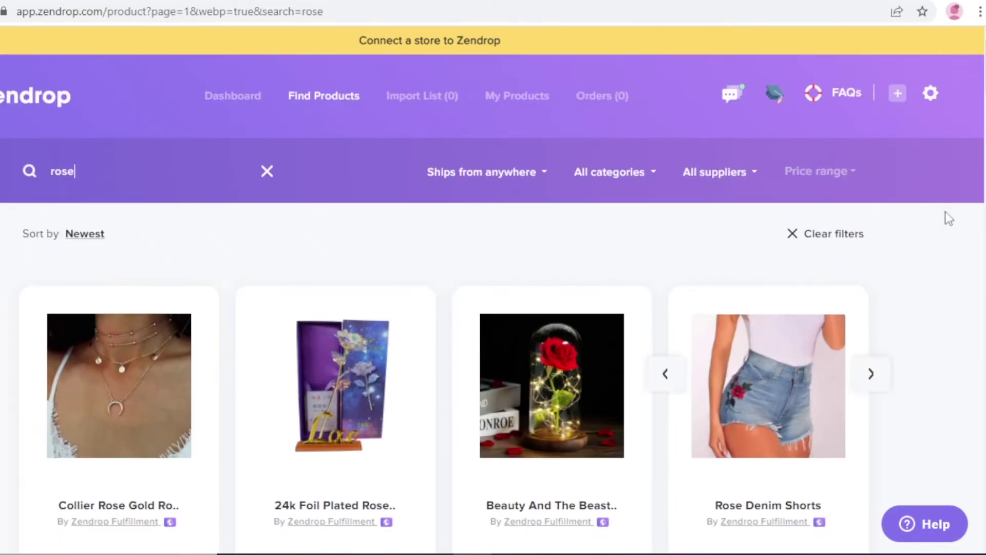
Step: Inspect the category, supplier and shipping-origin filters, leaving all of them unchanged
left_click(614, 177)
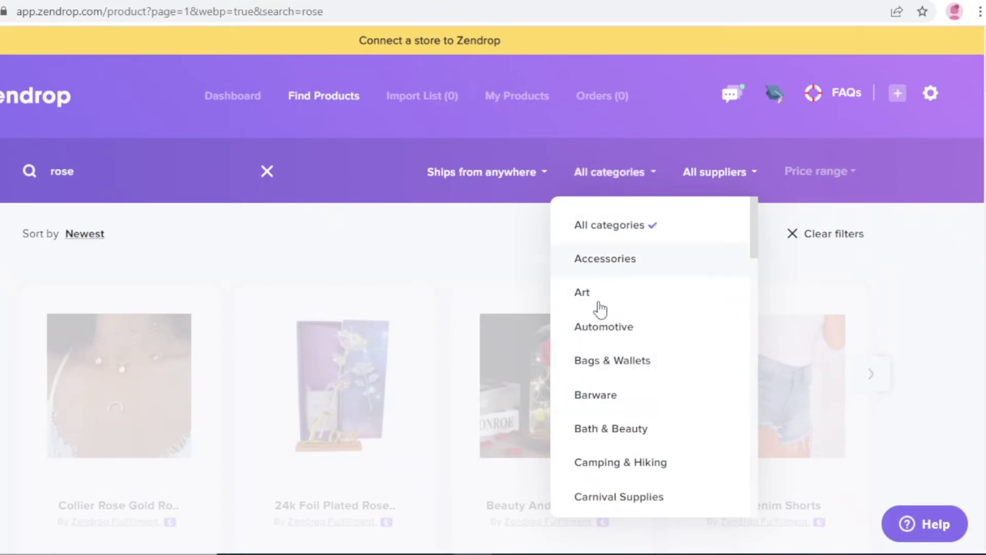
scroll(596, 319, "down", 5)
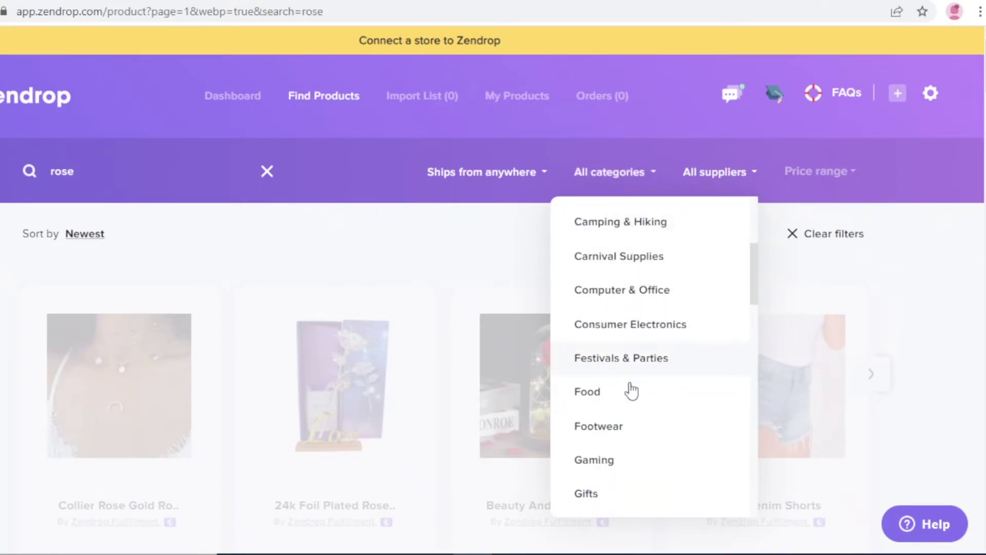
scroll(606, 396, "down", 7)
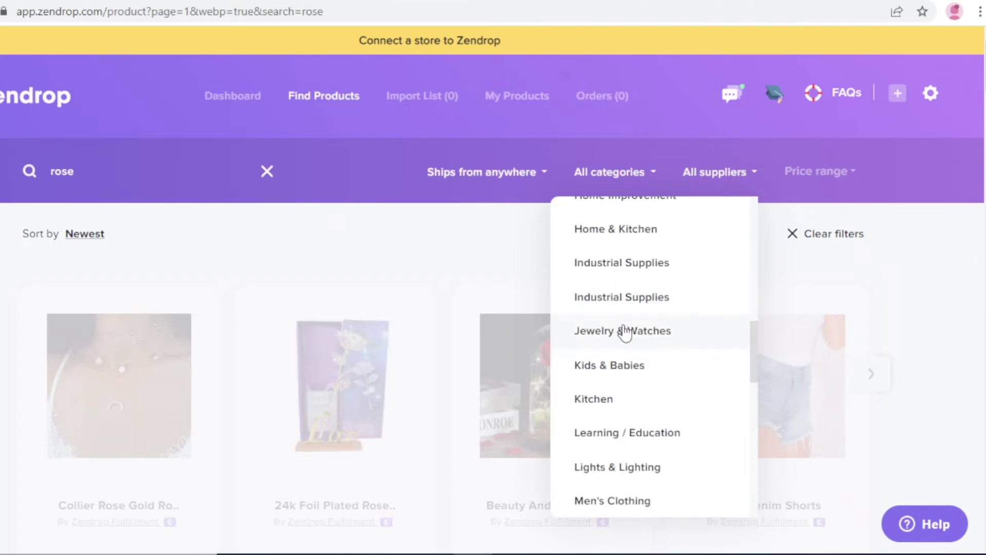
scroll(667, 308, "up", 12)
left_click(587, 171)
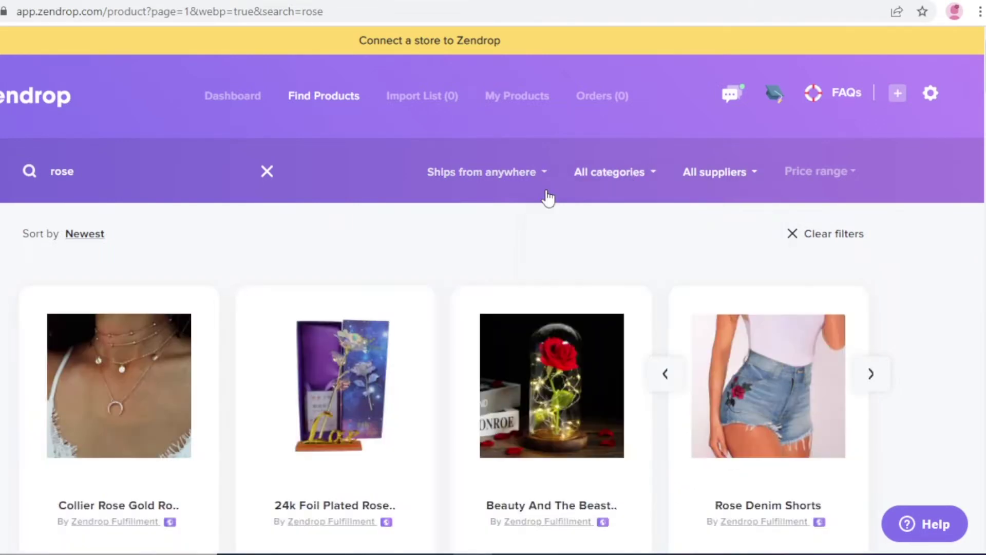
left_click(716, 172)
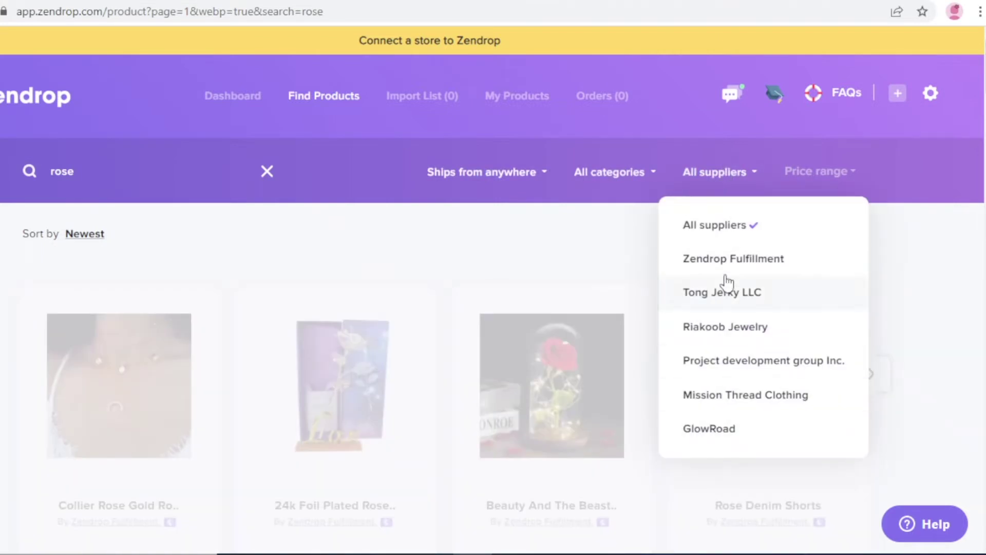
left_click(716, 180)
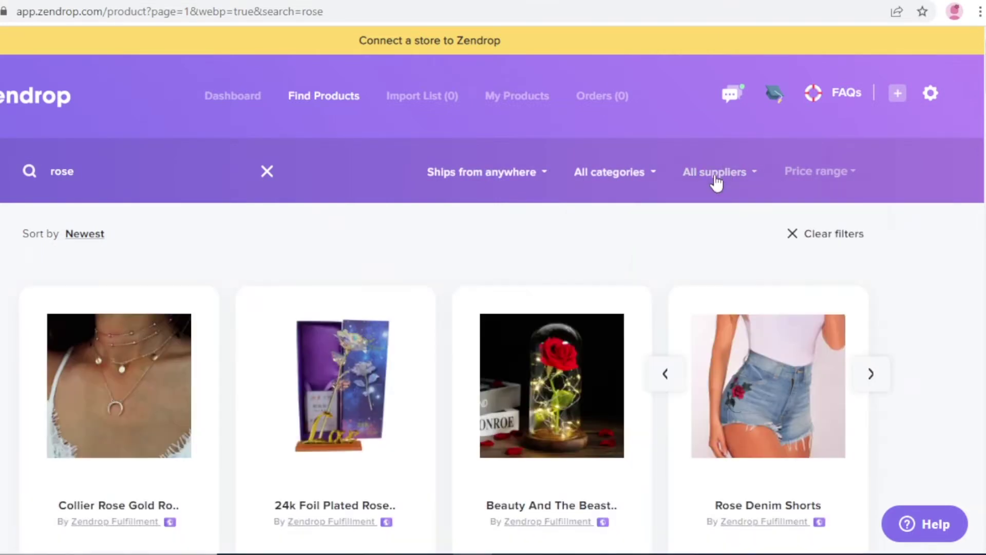
left_click(544, 177)
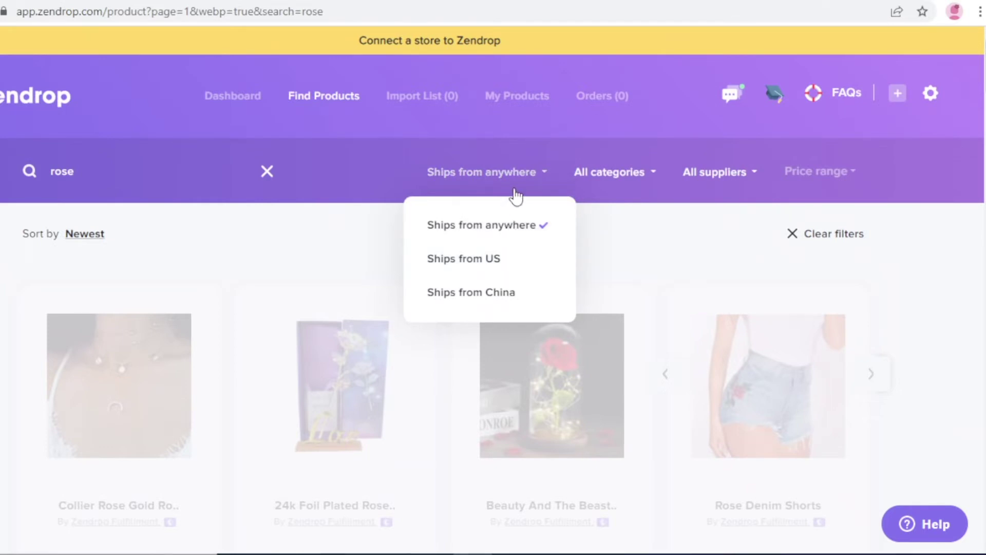
left_click(524, 188)
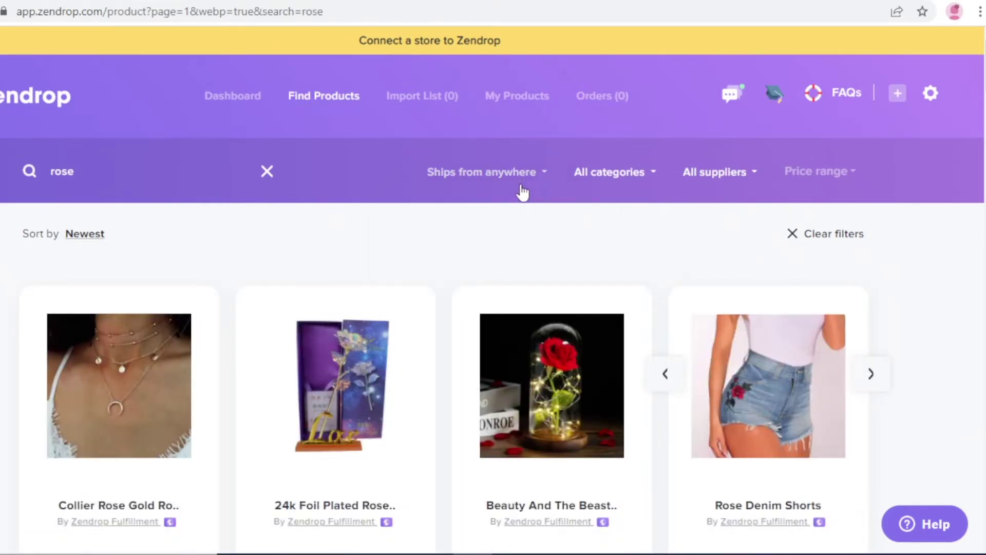
Step: Try the price slider, restore the $1 - $100 range, and reopen the price filter
left_click(802, 171)
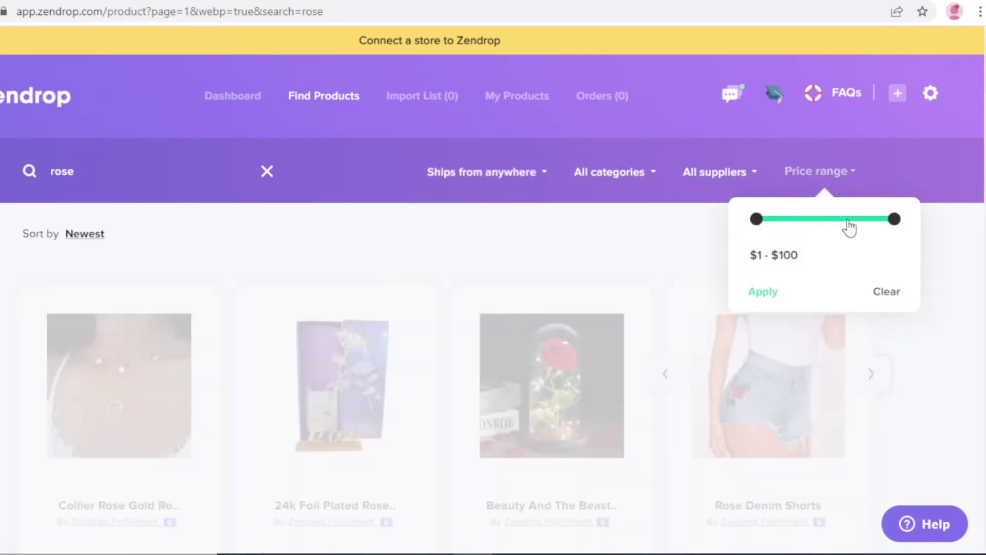
mouse_move(894, 220)
left_mouse_down()
mouse_move(855, 221)
mouse_move(898, 209)
left_mouse_up()
left_click(979, 275)
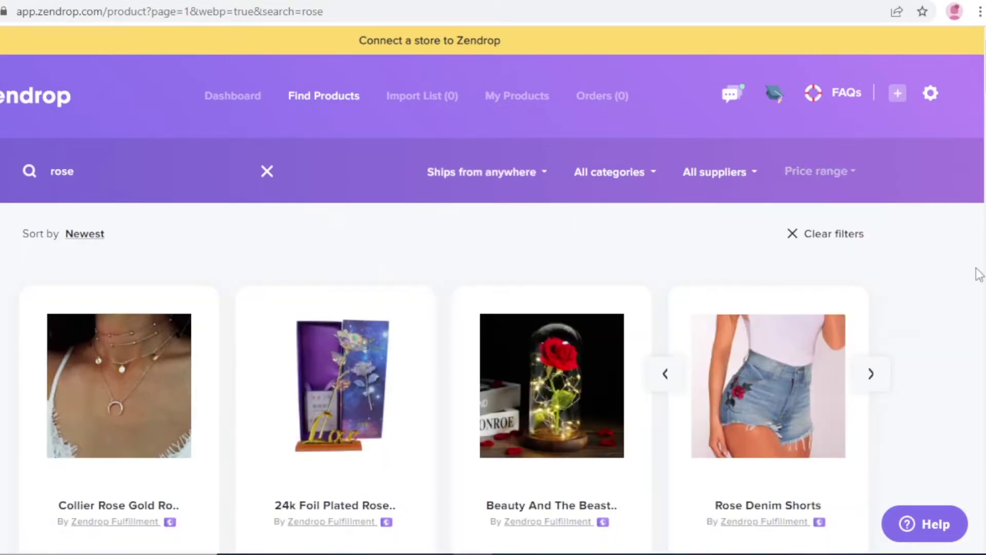
scroll(896, 264, "down", 14)
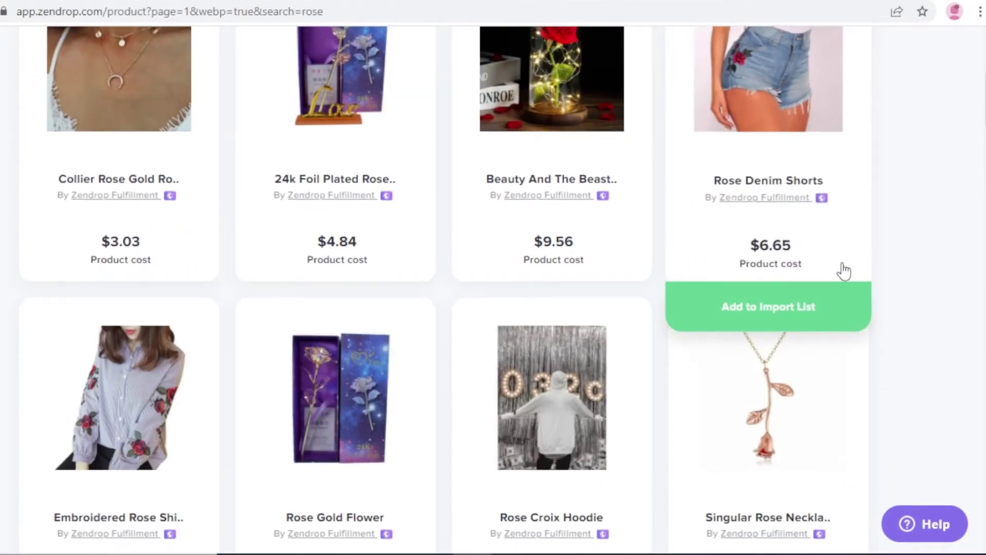
scroll(965, 306, "up", 12)
scroll(877, 272, "up", 2)
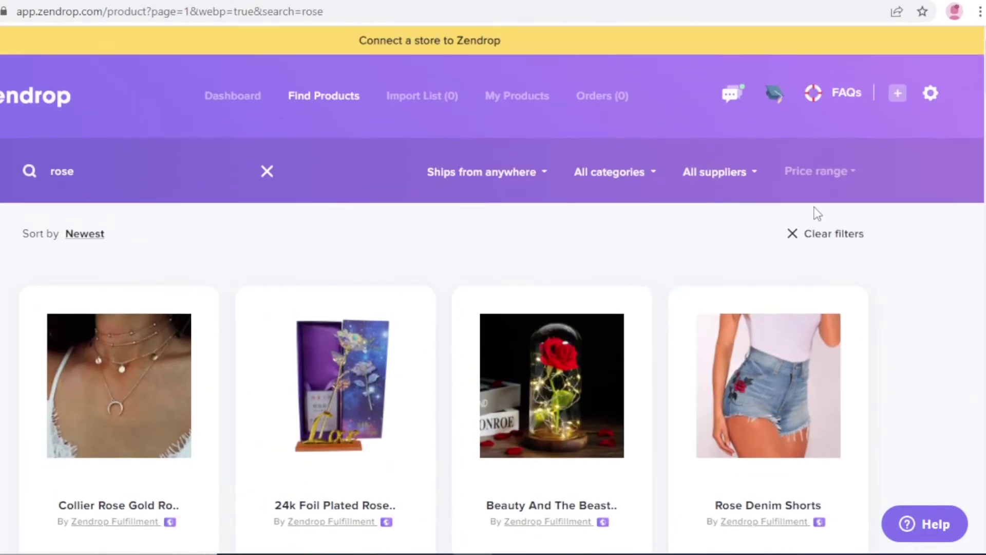
left_click(818, 189)
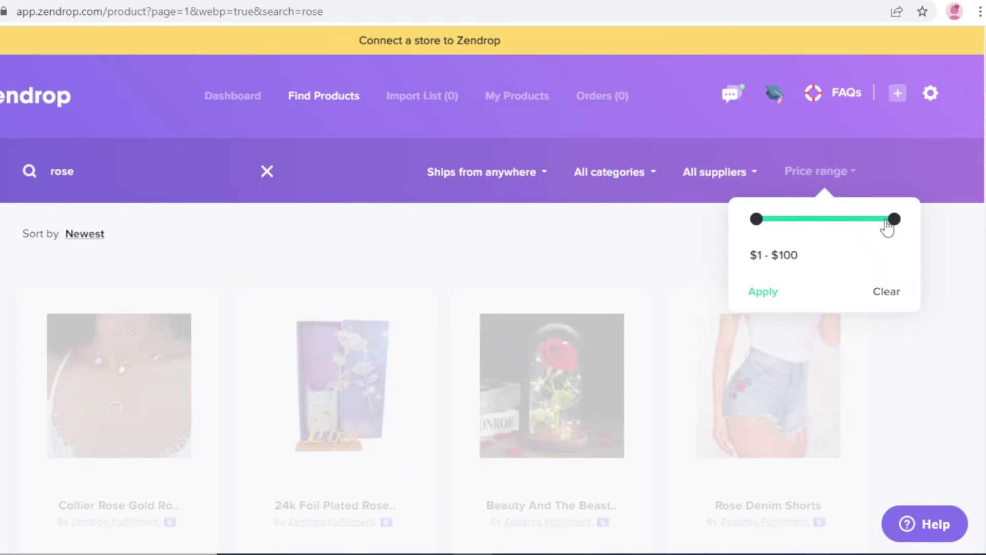
Step: Close the price range filter and scroll through the rose results
left_click(855, 175)
scroll(660, 315, "down", 8)
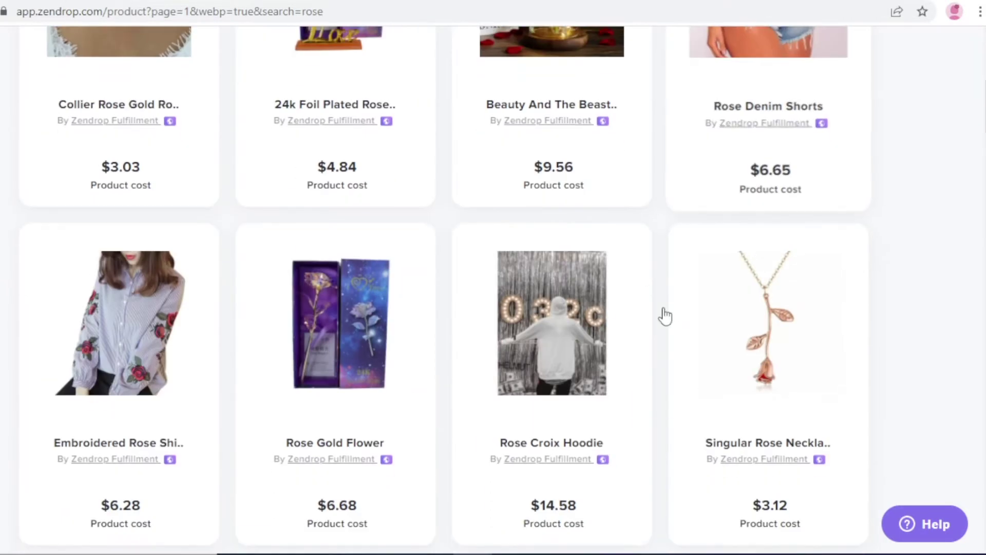
scroll(586, 356, "up", 4)
scroll(584, 356, "up", 4)
scroll(253, 528, "down", 12)
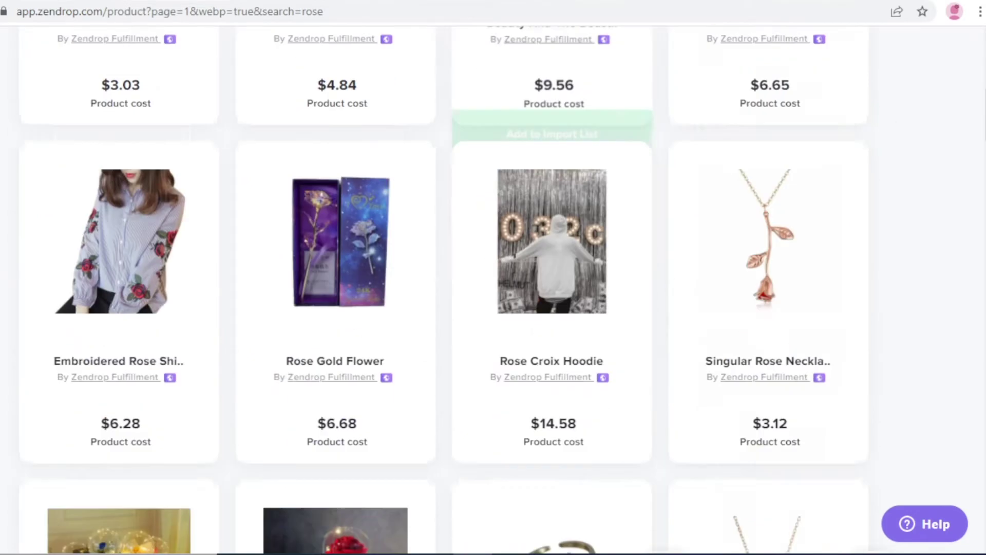
scroll(704, 289, "down", 6)
scroll(967, 209, "down", 11)
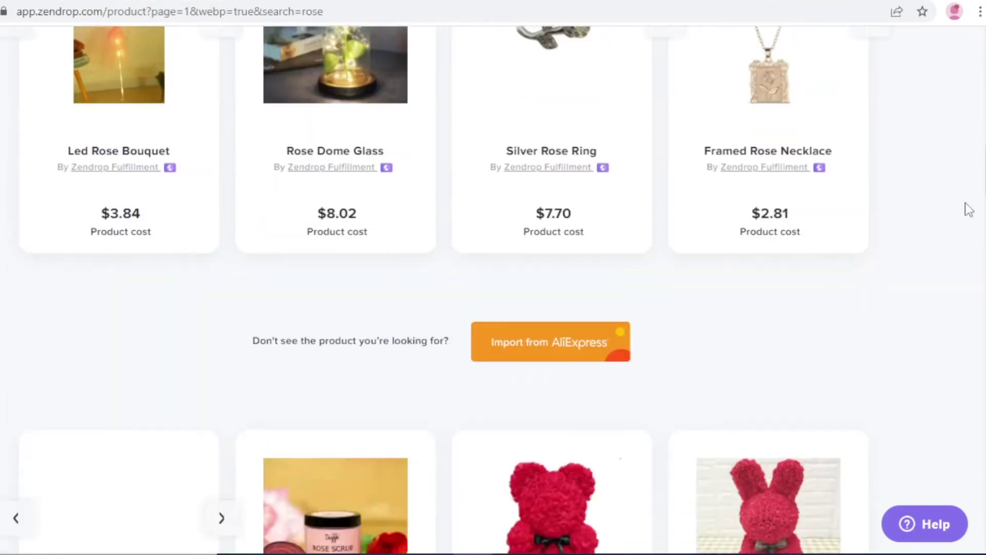
scroll(974, 207, "down", 6)
scroll(975, 206, "up", 5)
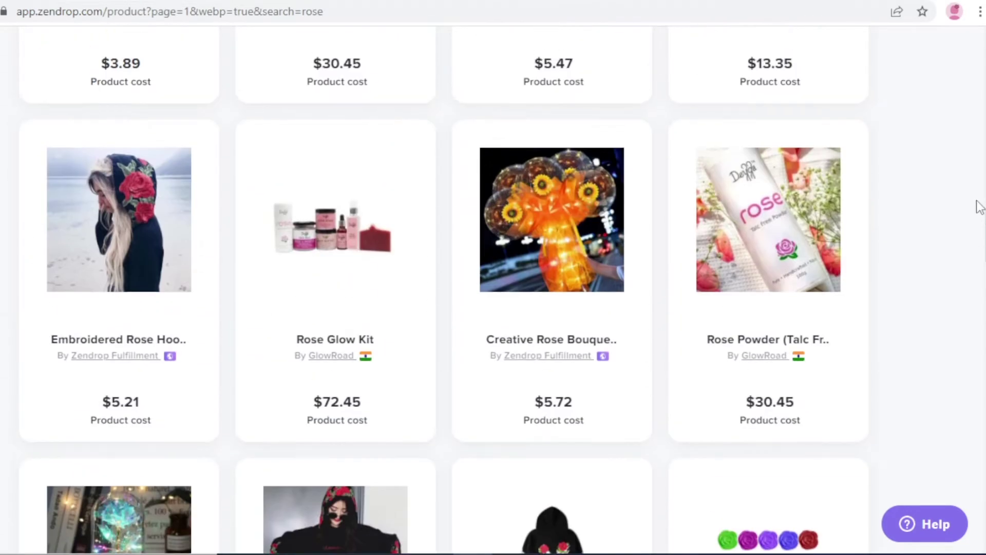
scroll(979, 207, "up", 2)
scroll(979, 207, "up", 2)
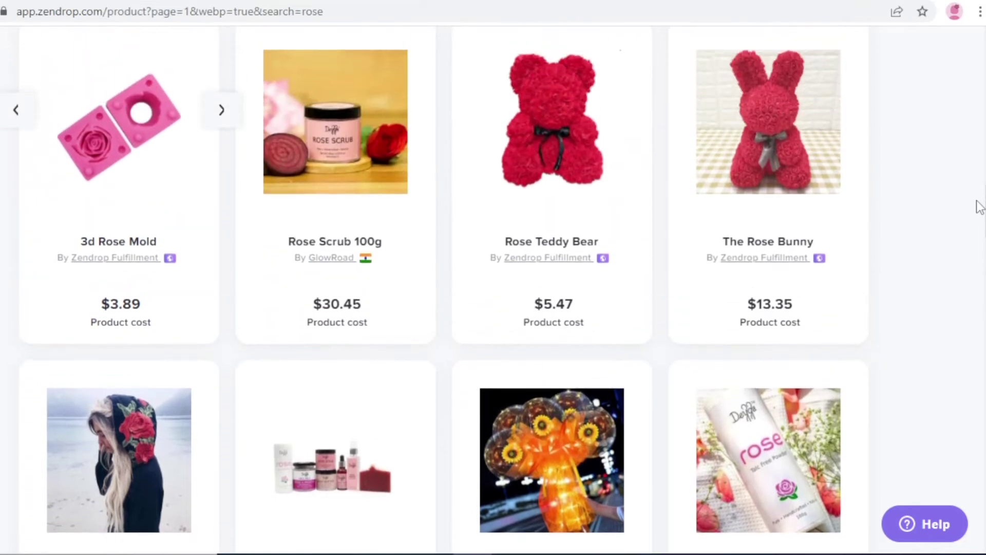
Step: Check the removed Rose Scrub 100g page, return to results, and scroll to Rose Gold Paw
mouse_move(359, 143)
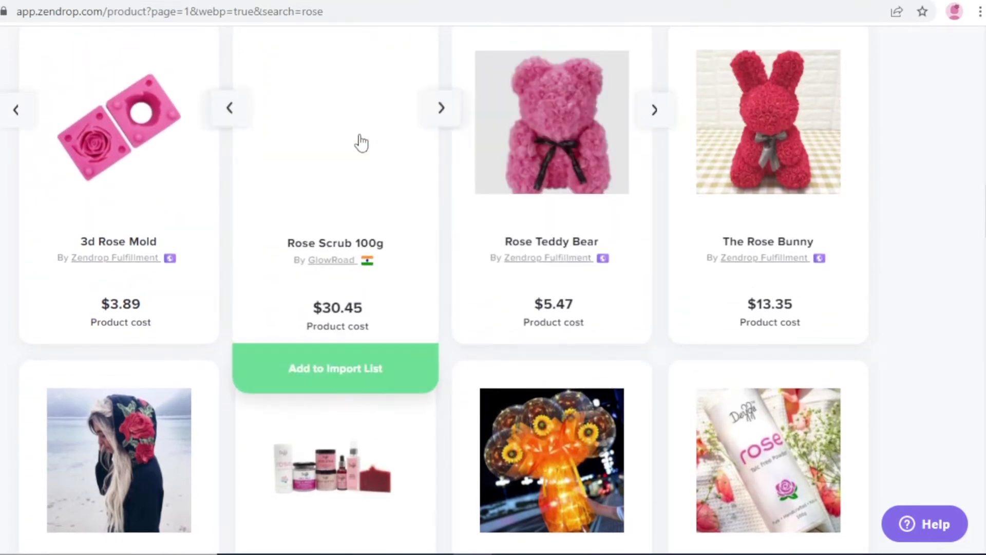
left_click(352, 247)
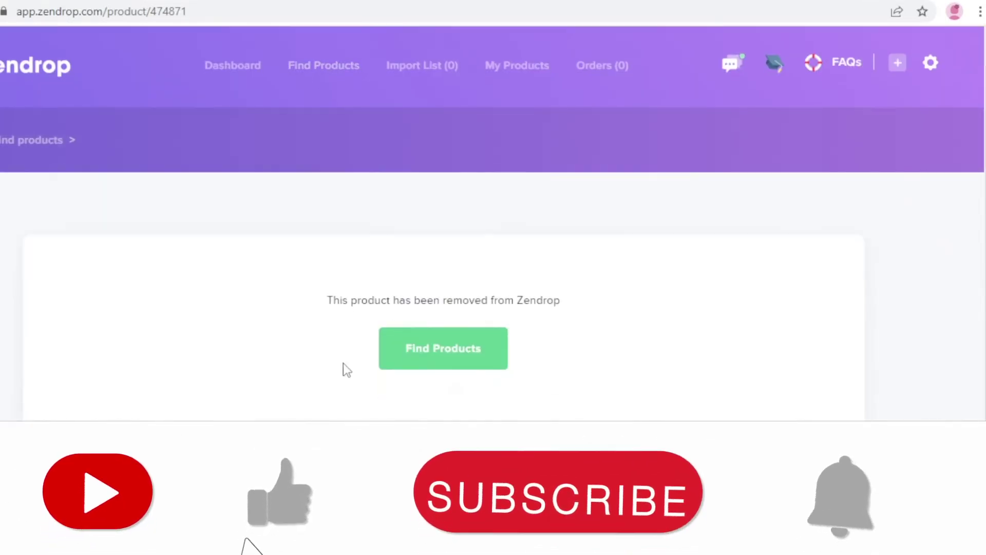
scroll(348, 370, "down", 1)
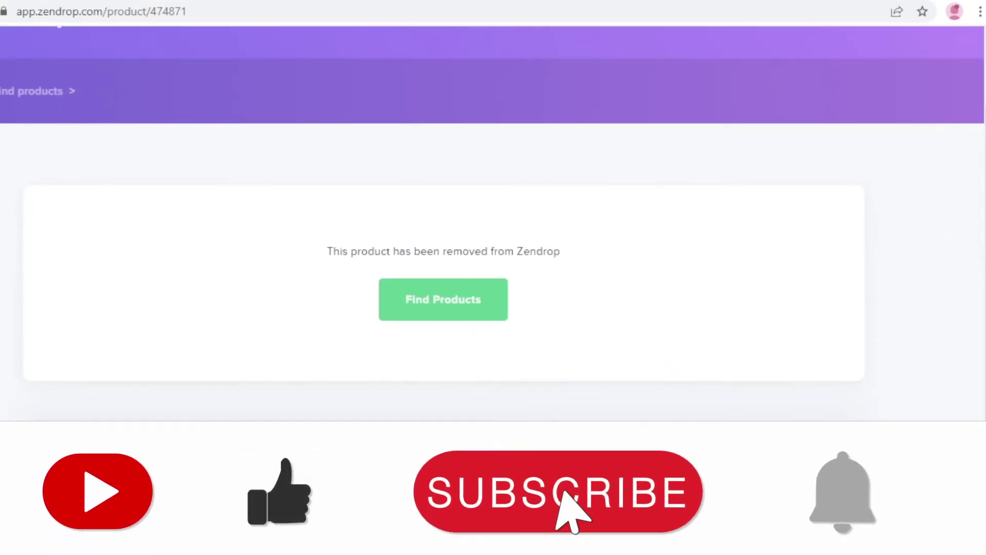
key("alt+Left")
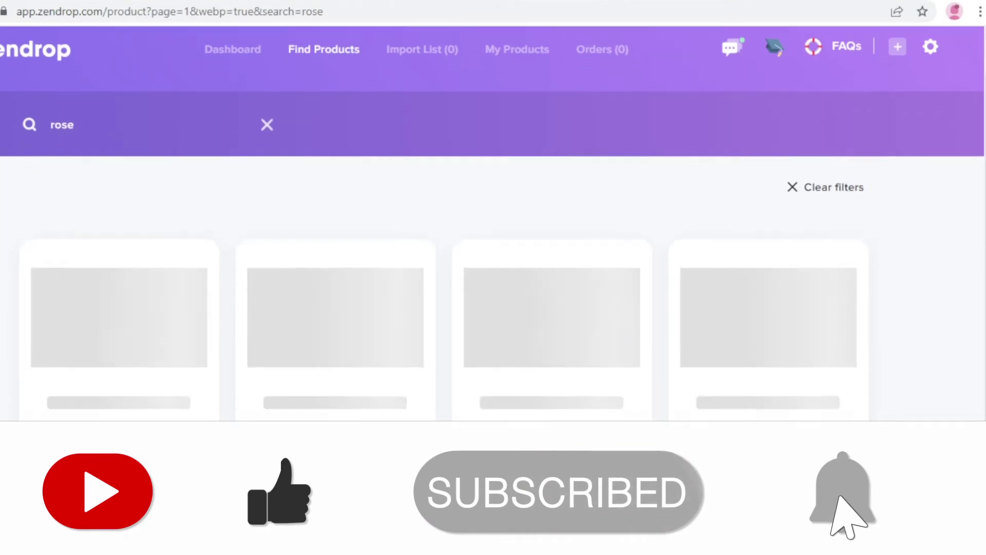
scroll(971, 275, "down", 20)
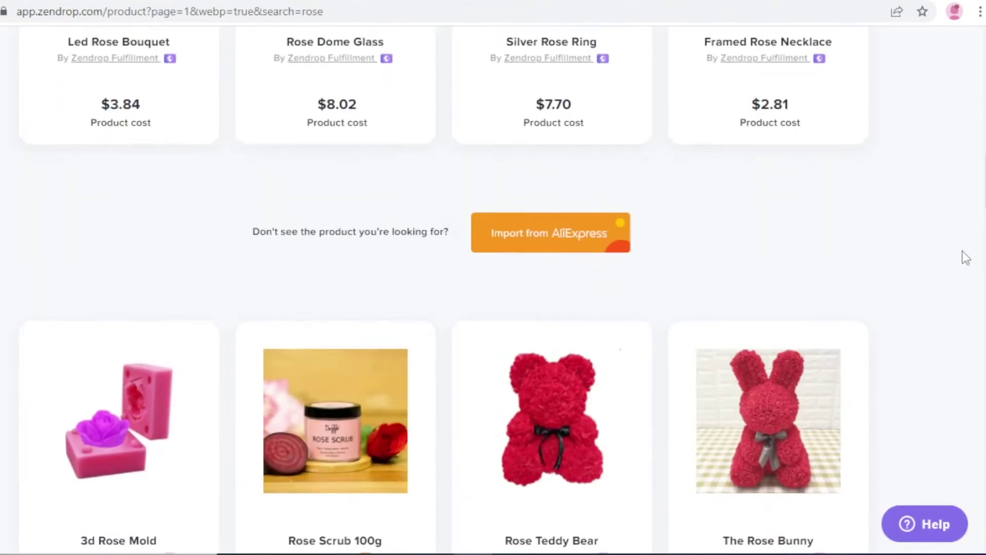
scroll(963, 251, "down", 10)
scroll(963, 251, "down", 10)
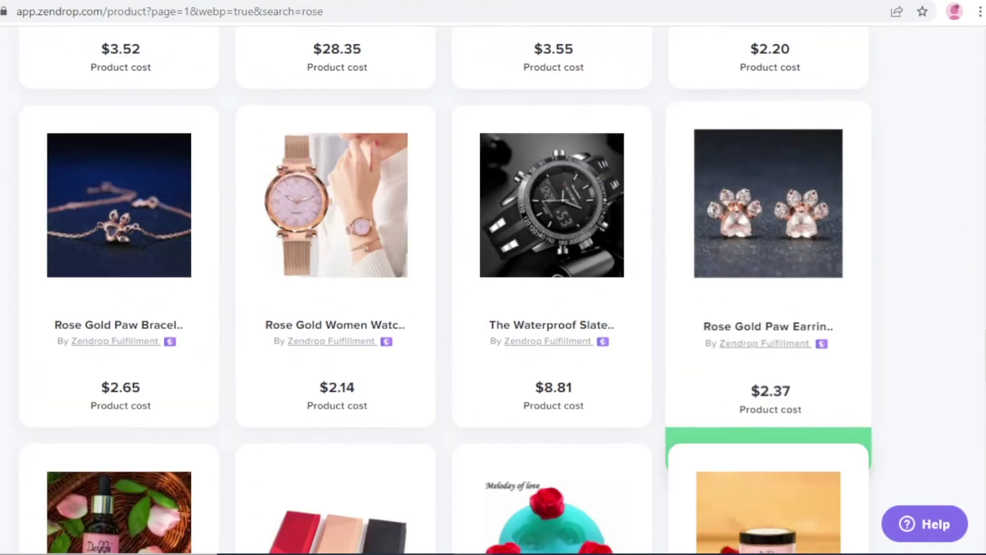
Step: Open the Rose Gold Paw Earrings ($2.37) page and scroll past the shipping info
left_click(766, 234)
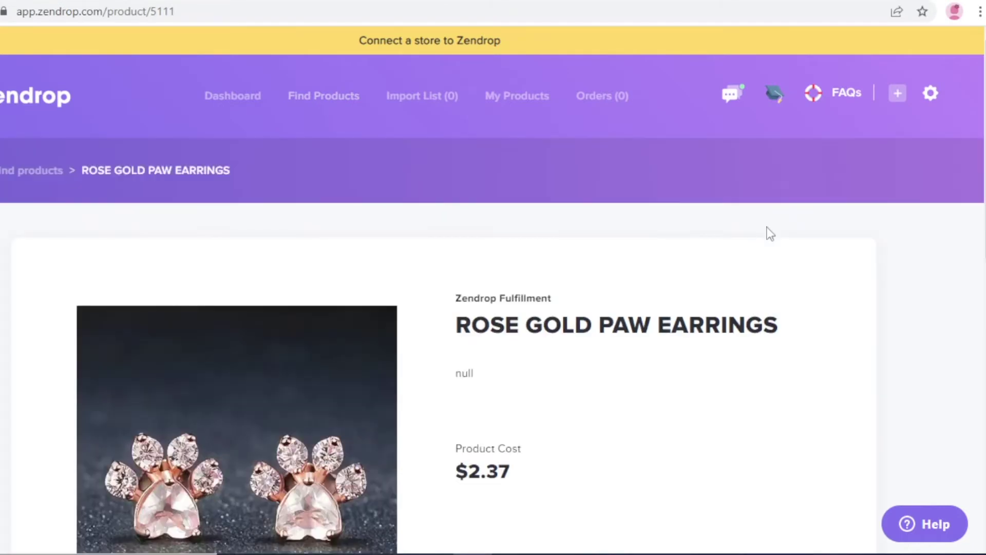
scroll(769, 232, "down", 3)
scroll(770, 234, "down", 2)
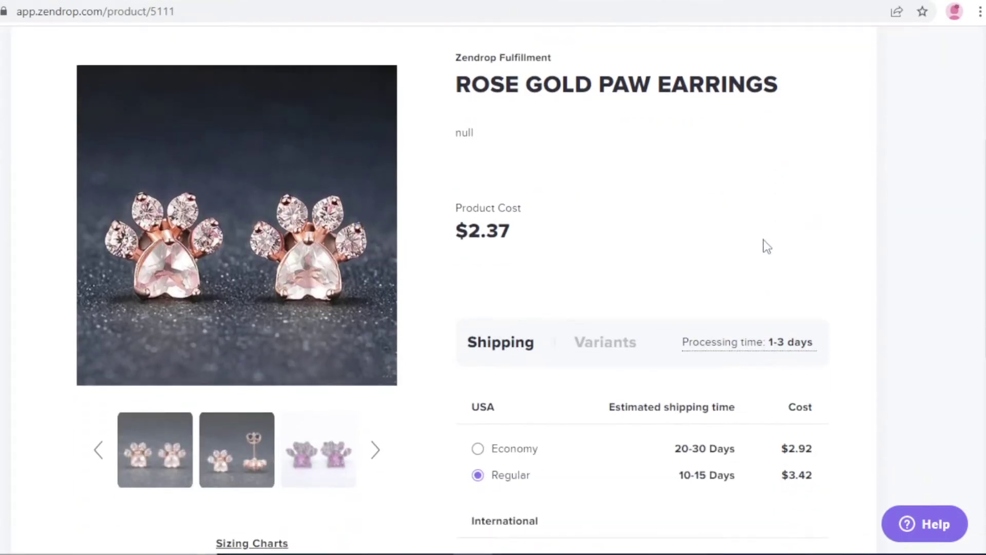
scroll(763, 242, "down", 3)
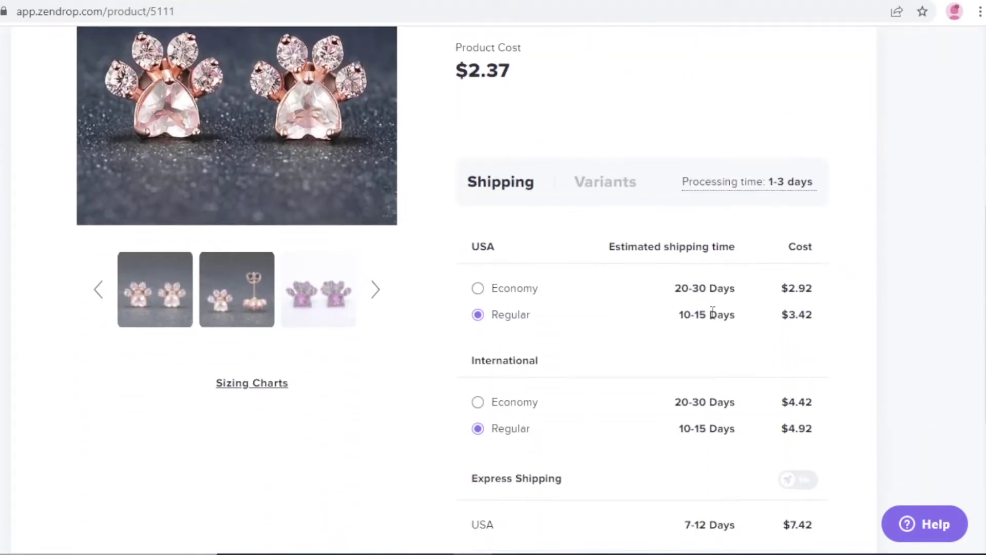
scroll(668, 272, "up", 2)
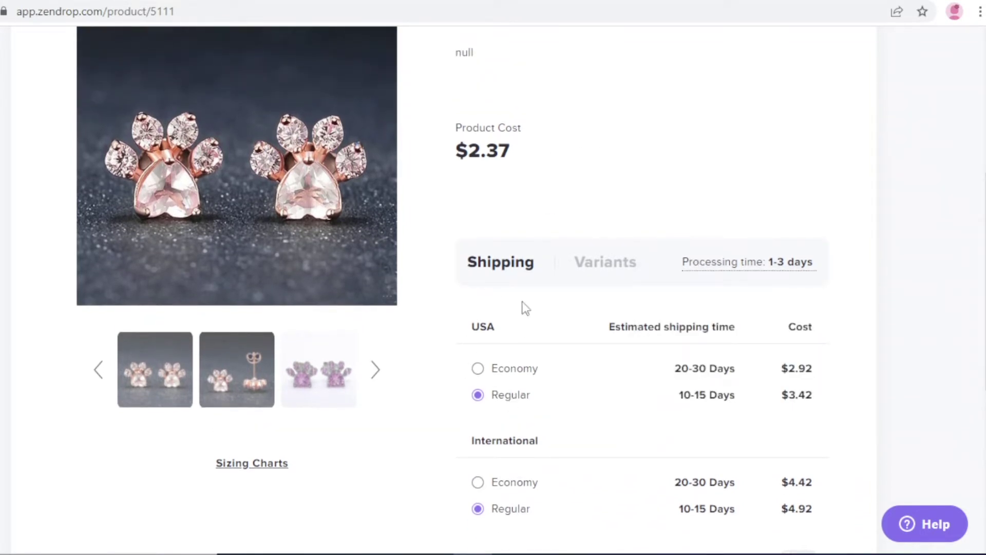
scroll(535, 296, "down", 2)
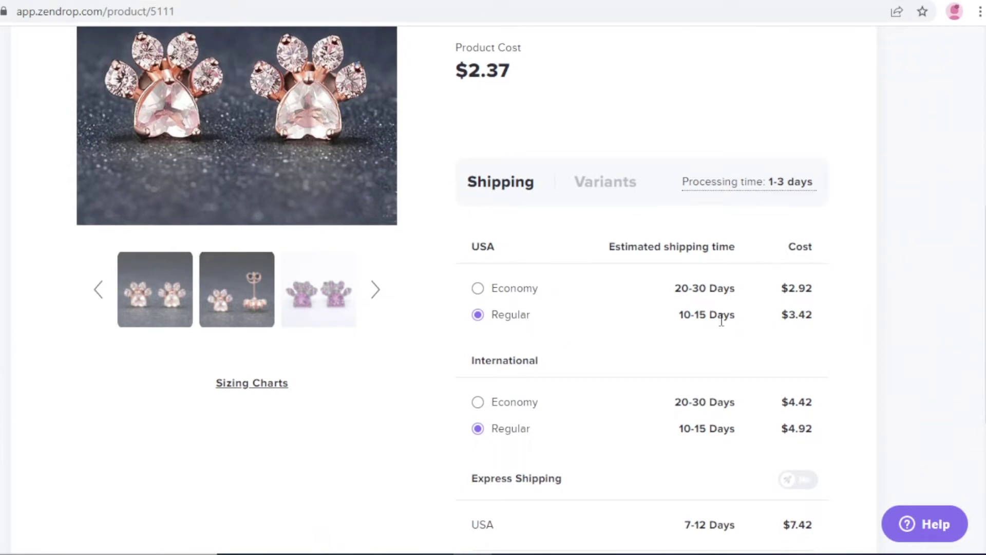
scroll(714, 328, "down", 4)
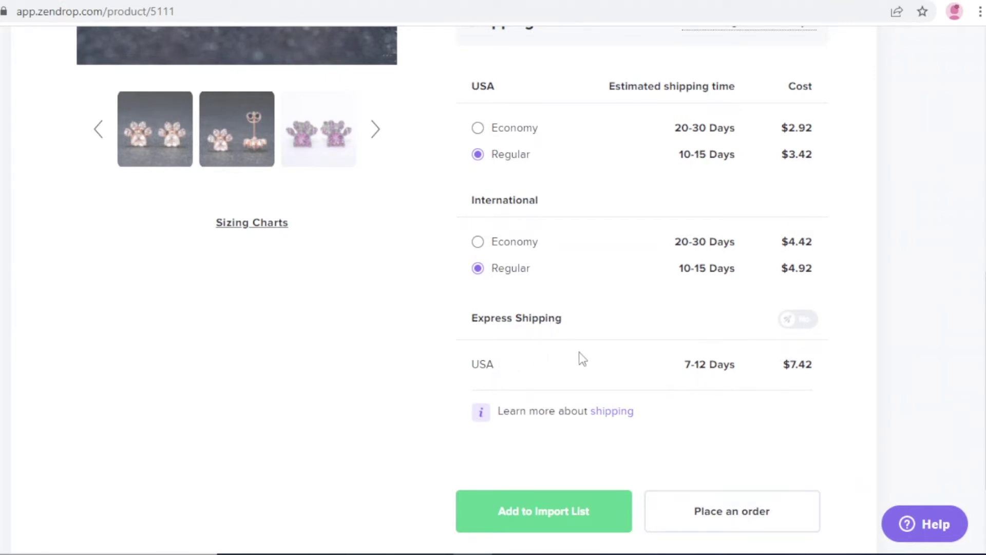
scroll(579, 353, "down", 2)
Step: Add the earrings to the Import List, bringing its count to 1
left_click(557, 446)
scroll(469, 308, "up", 6)
scroll(525, 369, "down", 7)
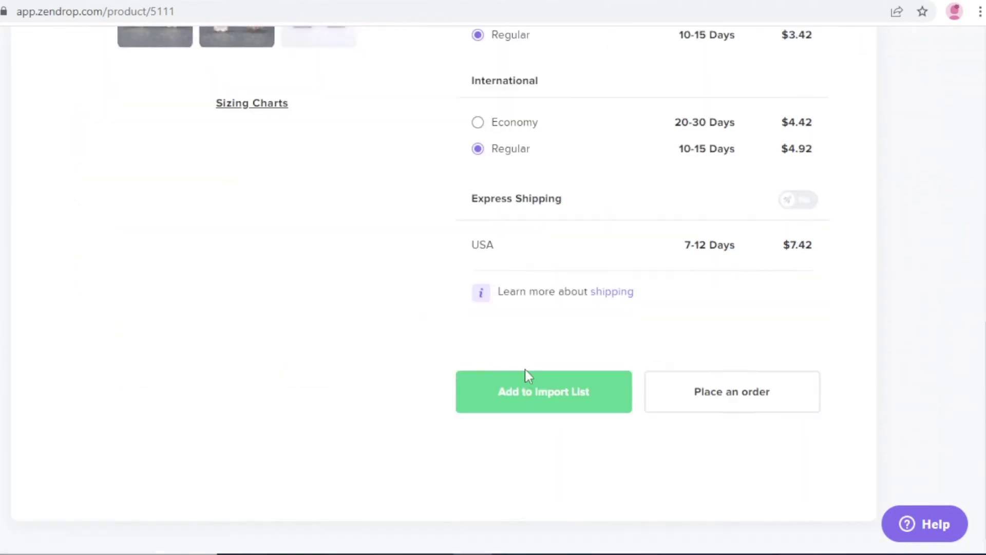
left_click(529, 406)
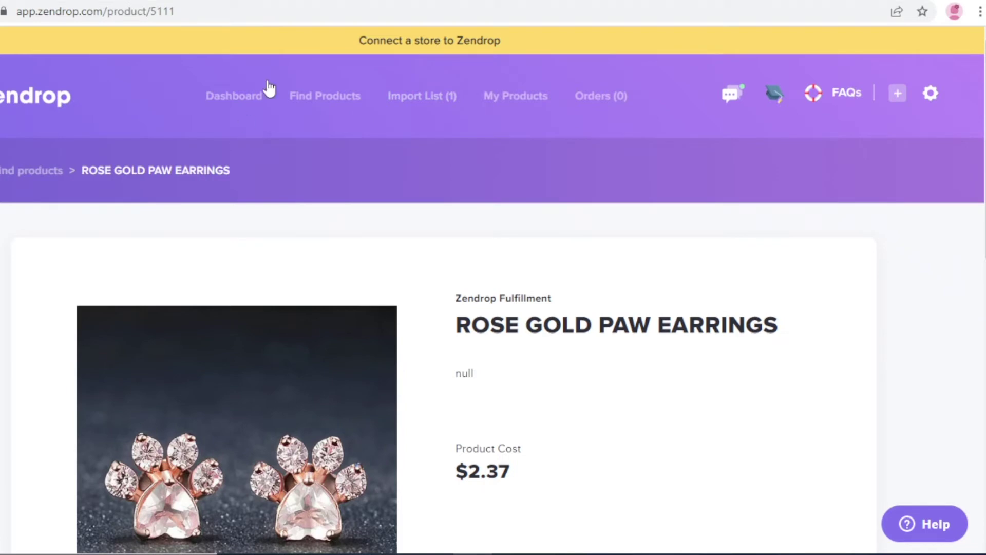
Step: Return to Find Products and filter the catalogue to the Trends category
left_click(331, 100)
scroll(323, 200, "down", 4)
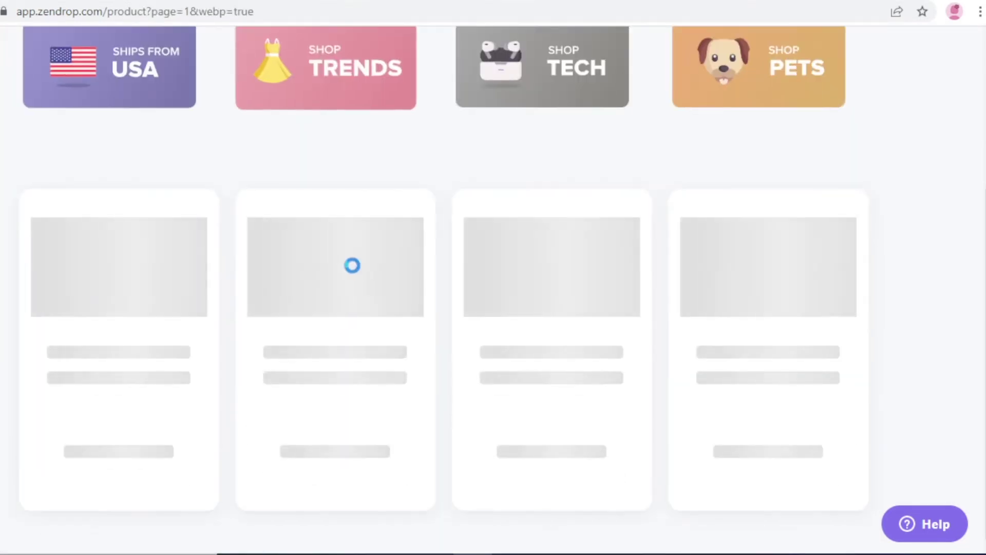
scroll(477, 395, "down", 7)
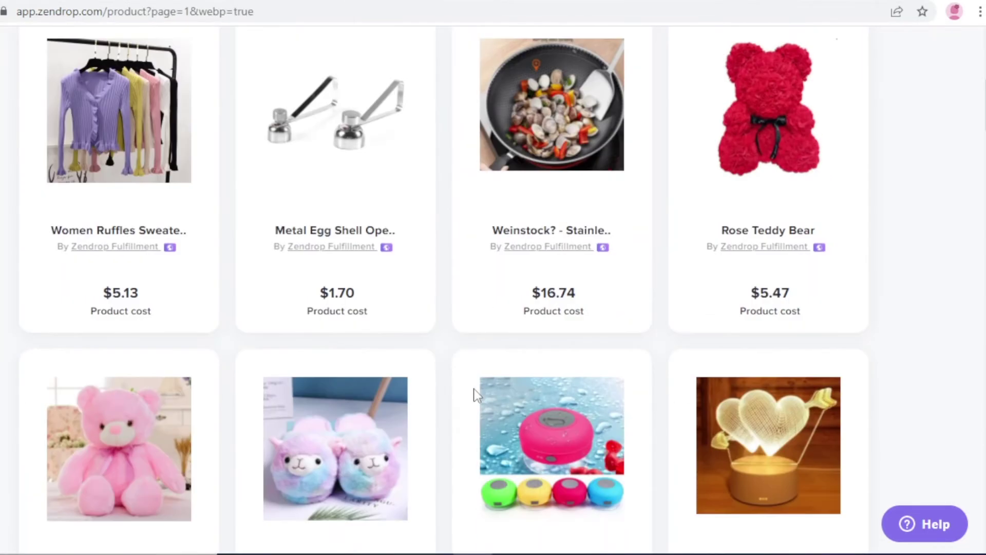
scroll(478, 393, "up", 10)
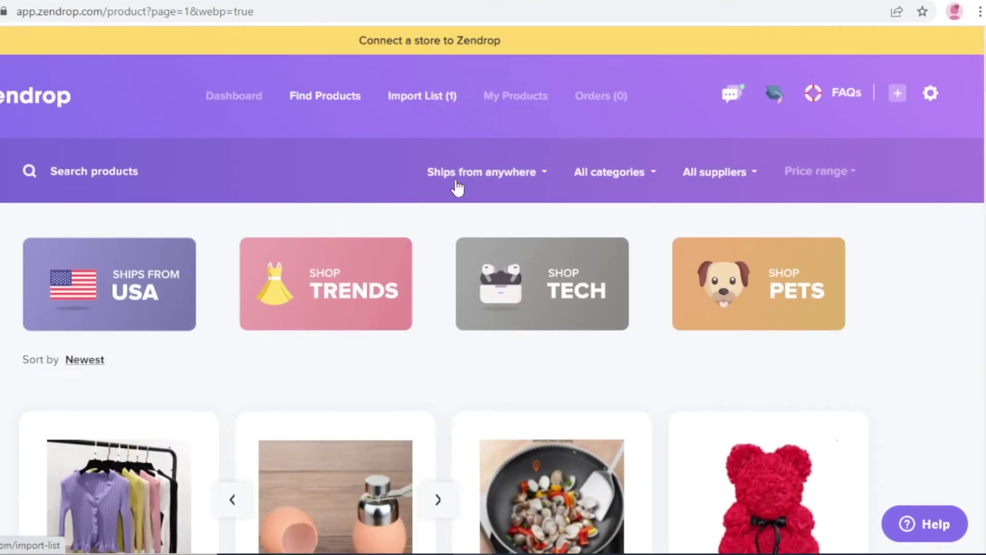
left_click(329, 284)
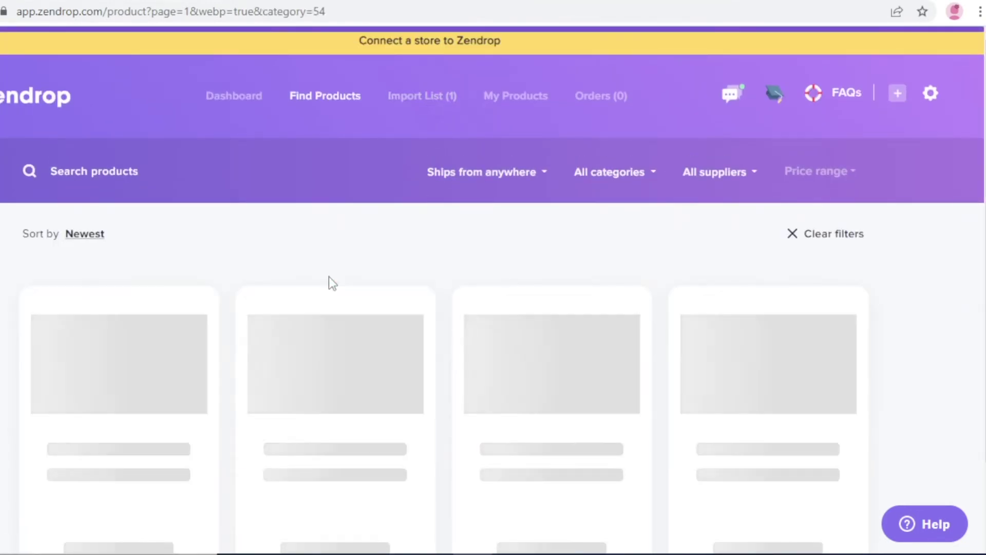
scroll(329, 284, "down", 2)
mouse_move(330, 284)
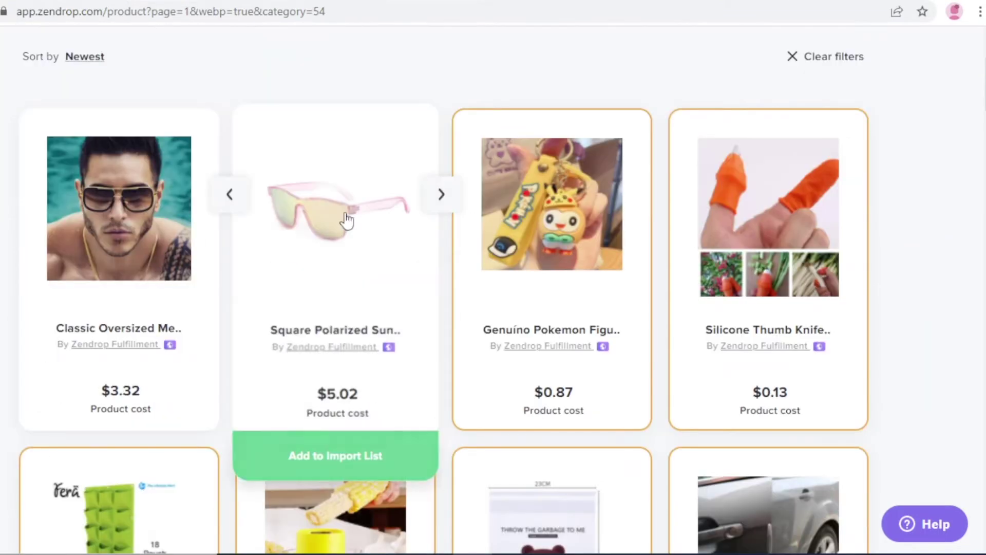
Step: Add the Square Polarized Sunglasses ($5.02) to the Import List, making 2 products
left_click(345, 219)
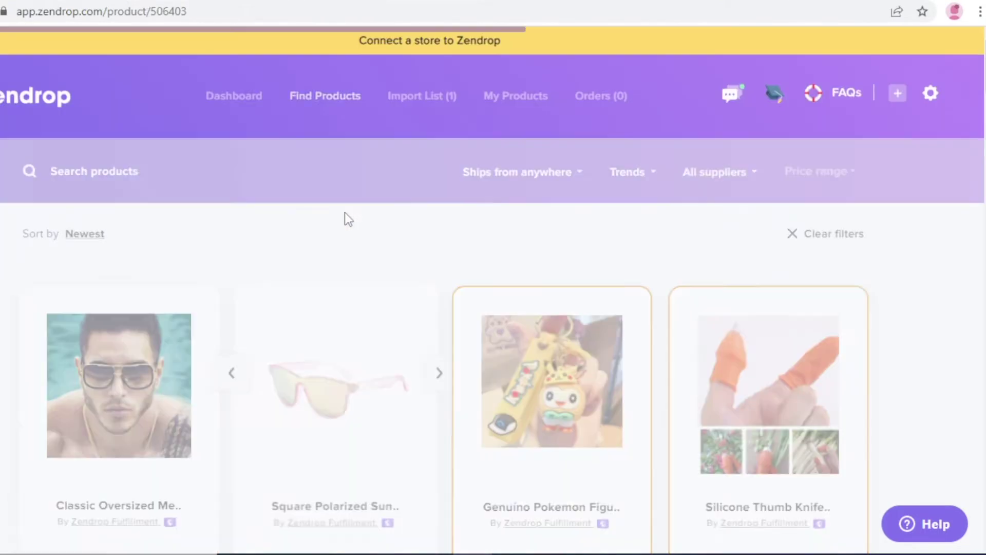
scroll(346, 226, "down", 10)
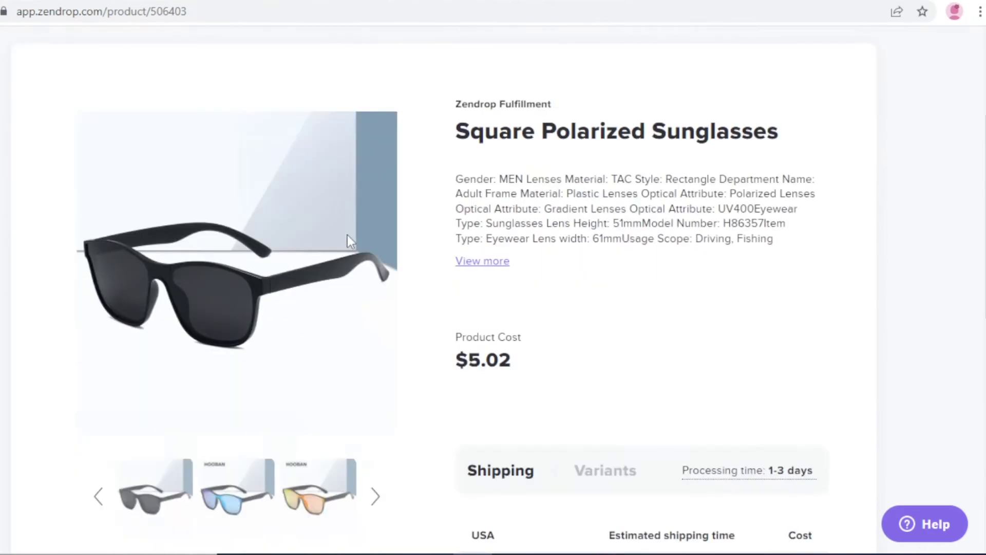
scroll(344, 127, "down", 3)
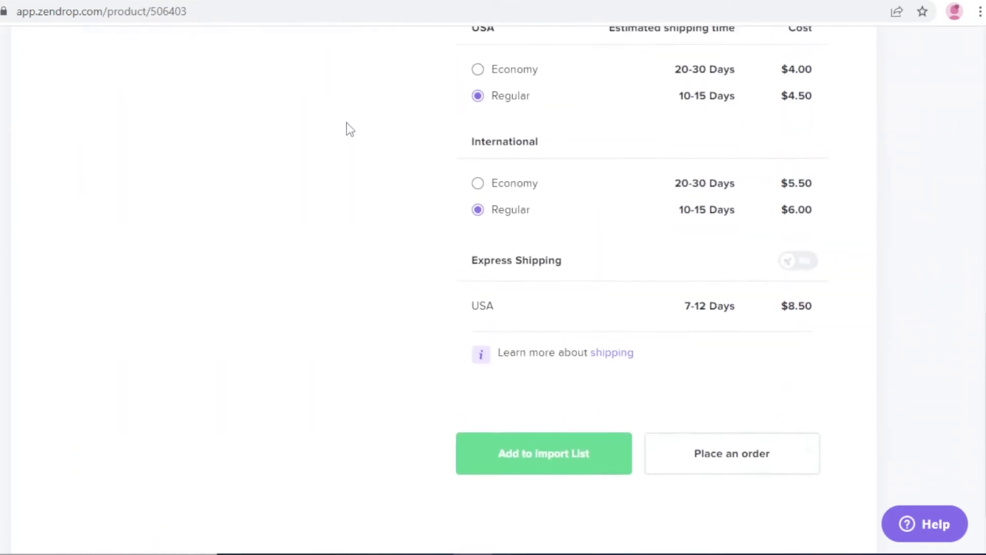
scroll(329, 186, "up", 8)
scroll(429, 217, "down", 9)
left_click(612, 396)
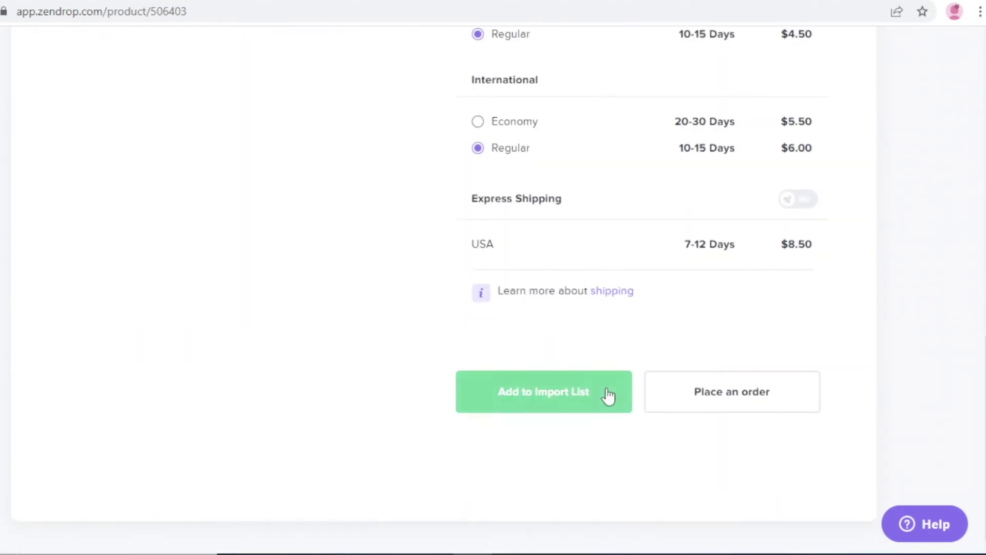
scroll(495, 208, "up", 5)
scroll(316, 165, "up", 10)
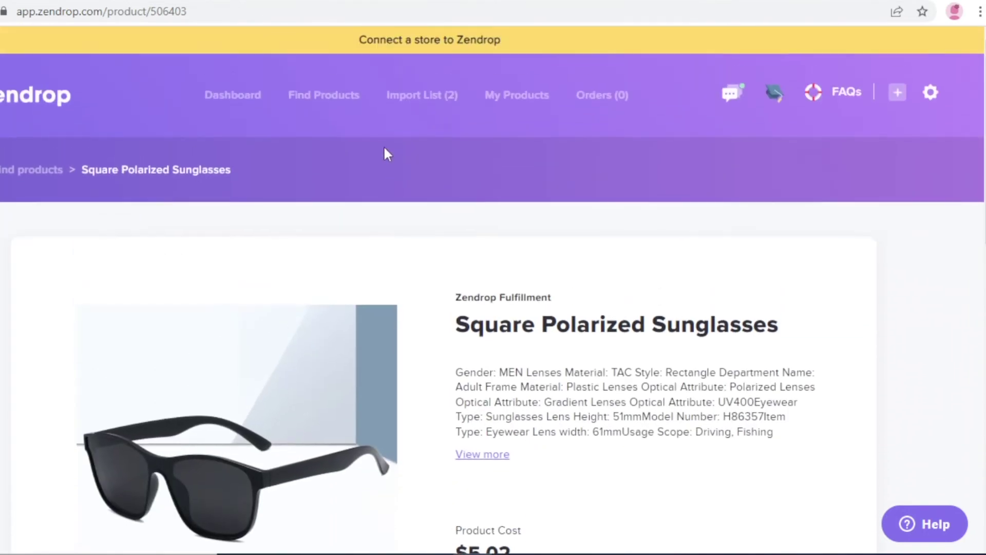
left_click(425, 109)
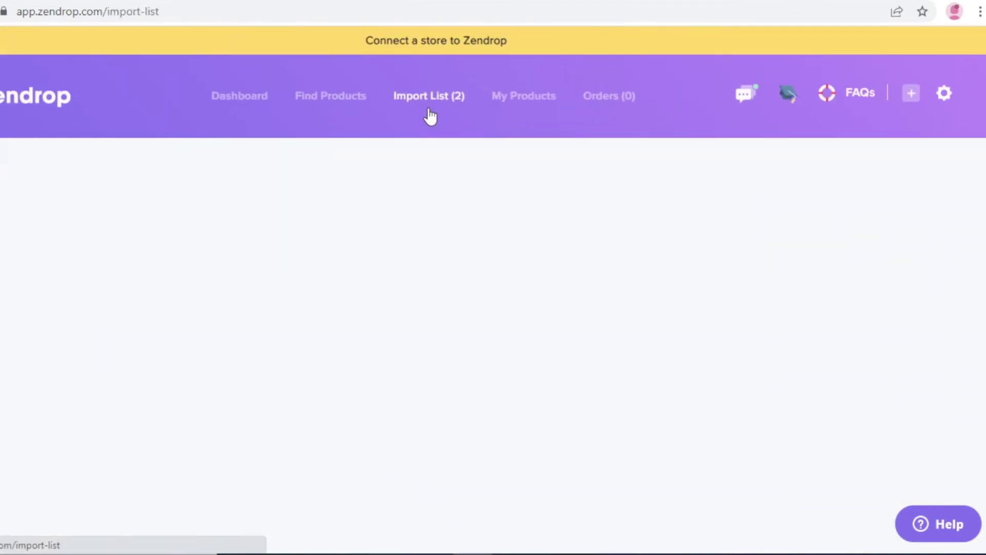
scroll(388, 273, "down", 5)
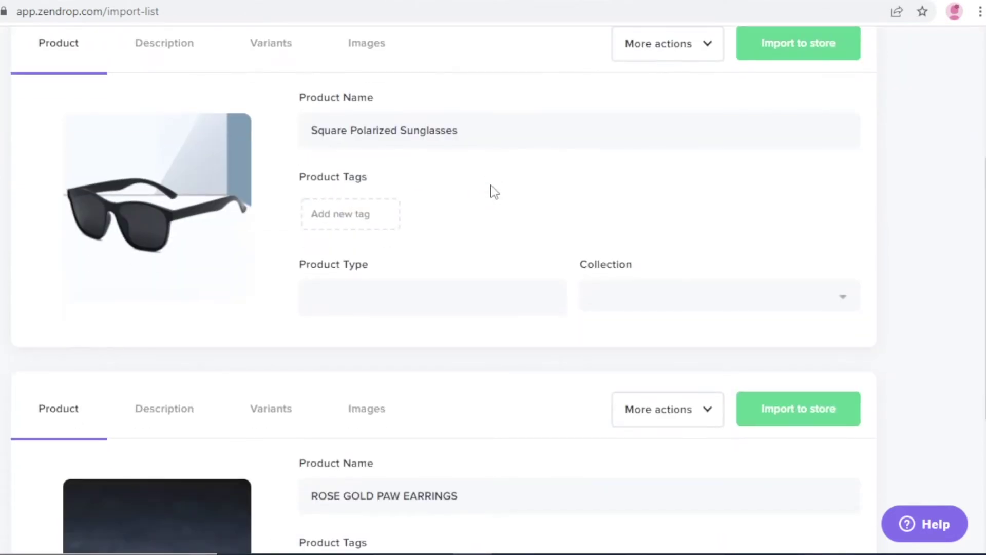
scroll(491, 186, "up", 2)
scroll(498, 198, "down", 6)
scroll(175, 247, "down", 2)
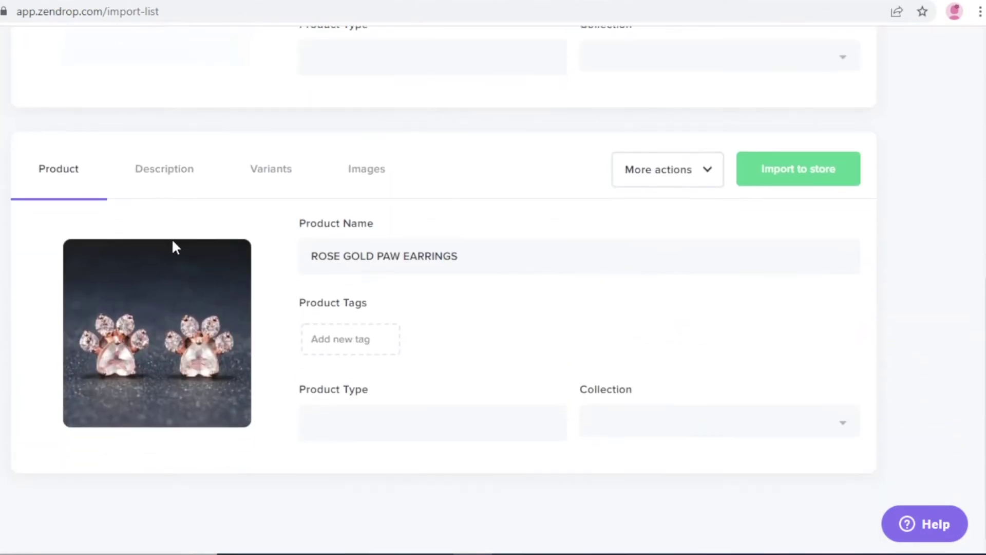
scroll(685, 264, "up", 9)
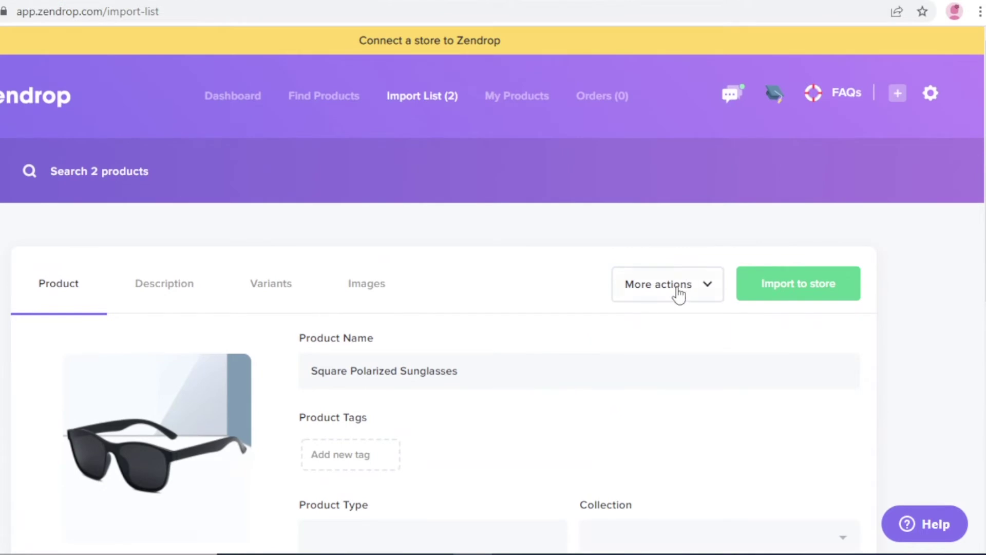
scroll(585, 326, "down", 5)
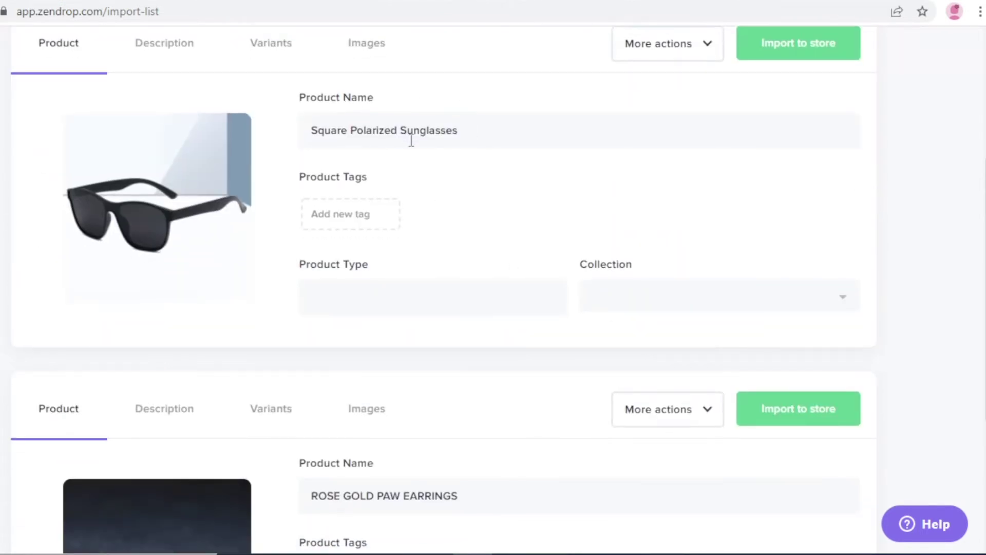
left_click(408, 132)
left_click(349, 225)
left_click(664, 293)
left_click(848, 138)
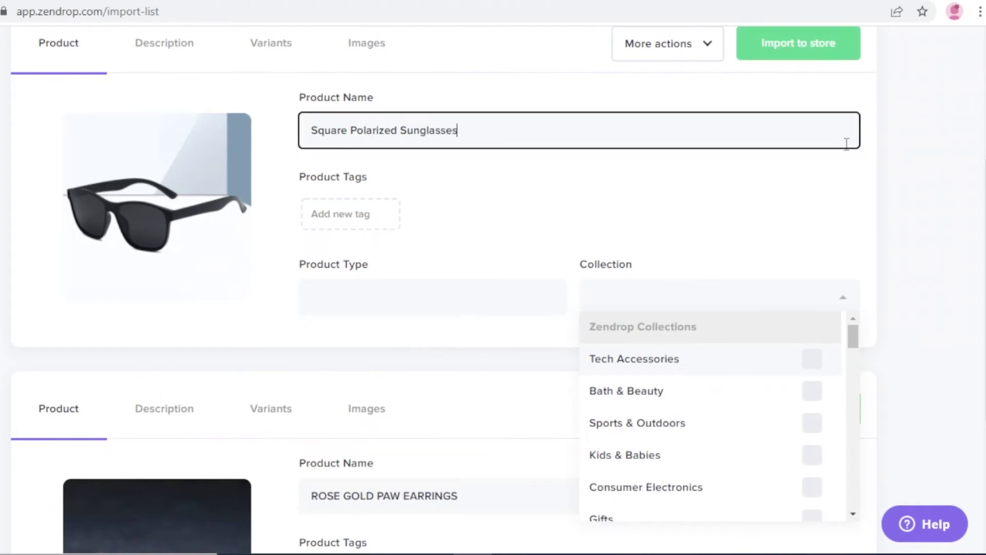
left_click(905, 154)
scroll(967, 181, "up", 5)
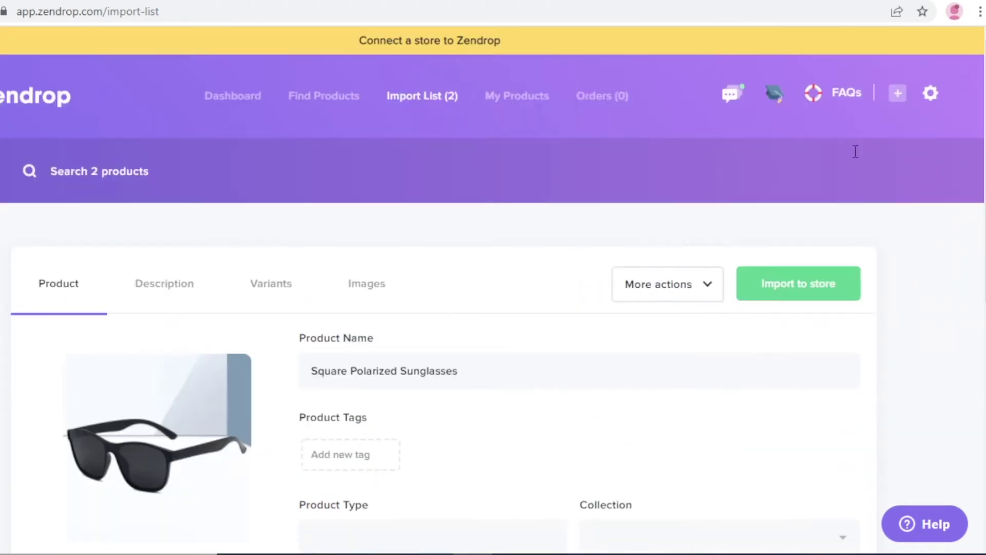
scroll(485, 339, "down", 2)
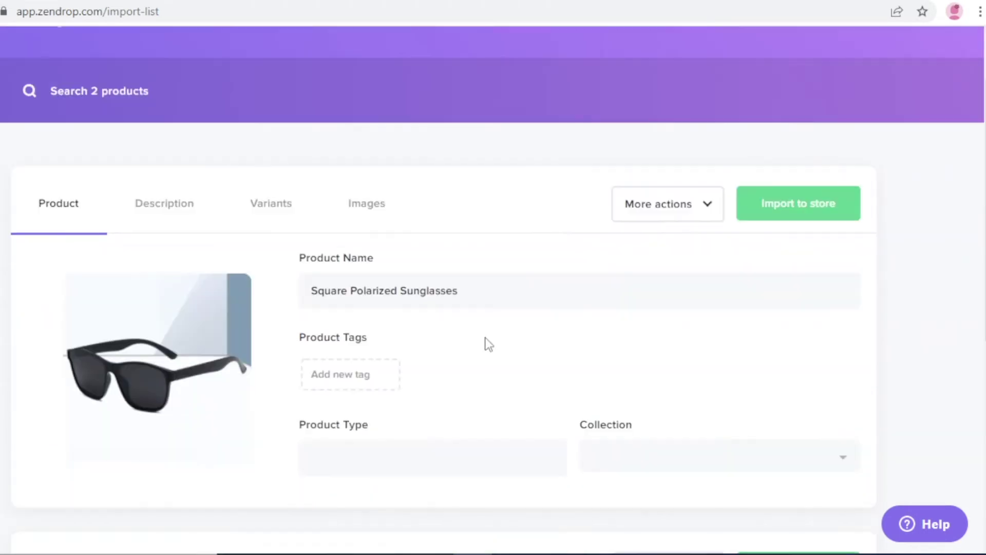
scroll(489, 308, "up", 2)
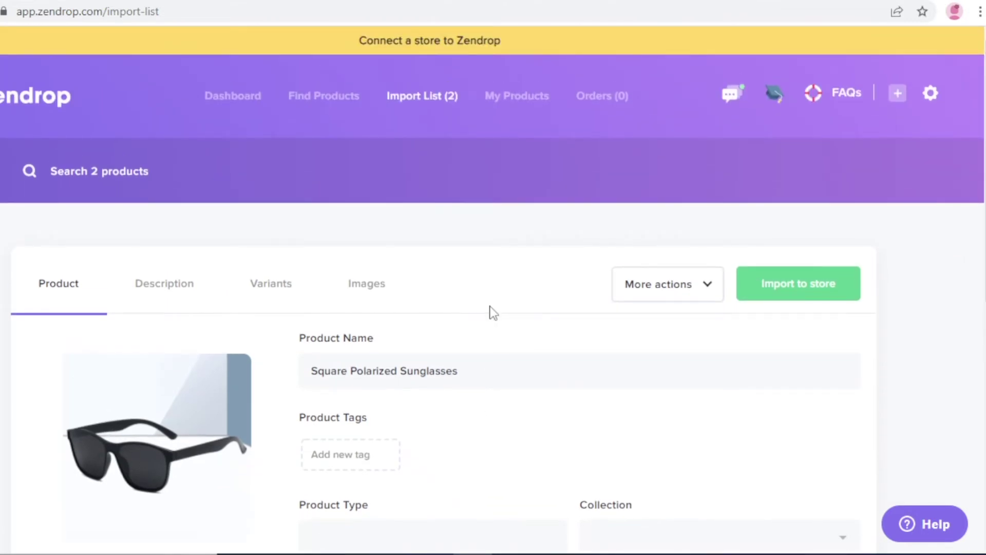
scroll(490, 311, "down", 9)
scroll(489, 310, "up", 9)
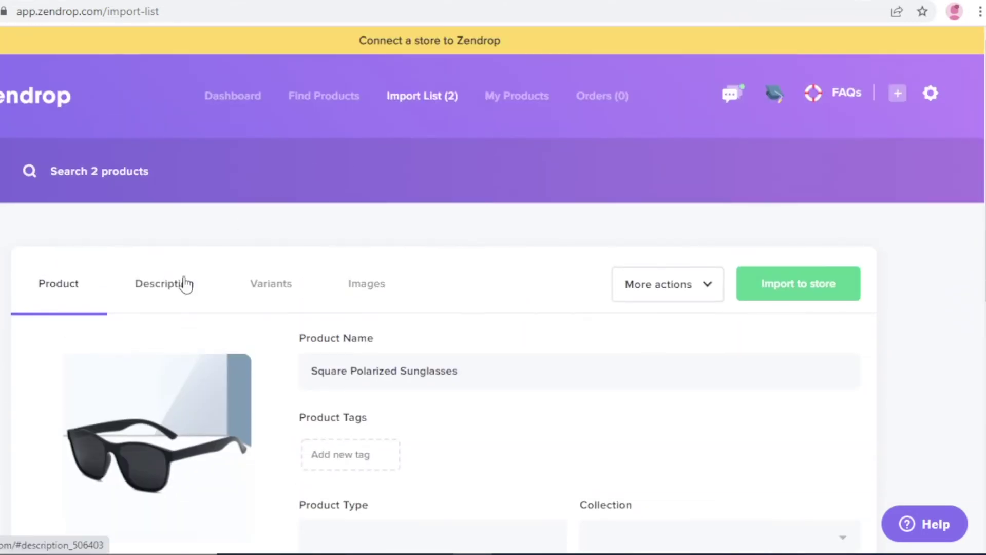
Step: Review the sunglasses' description and variant table on the Import List card
left_click(185, 283)
scroll(59, 293, "down", 3)
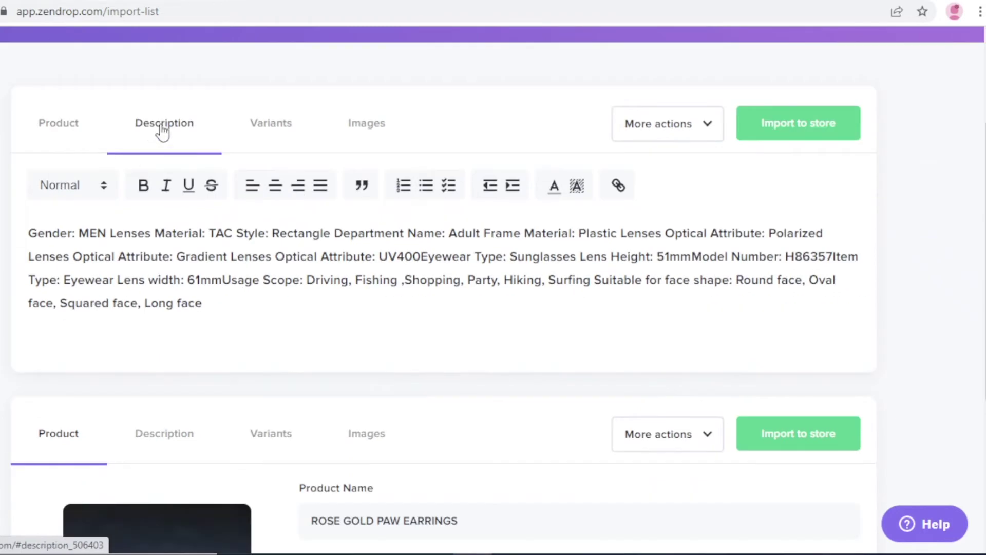
left_click(275, 123)
scroll(293, 264, "down", 6)
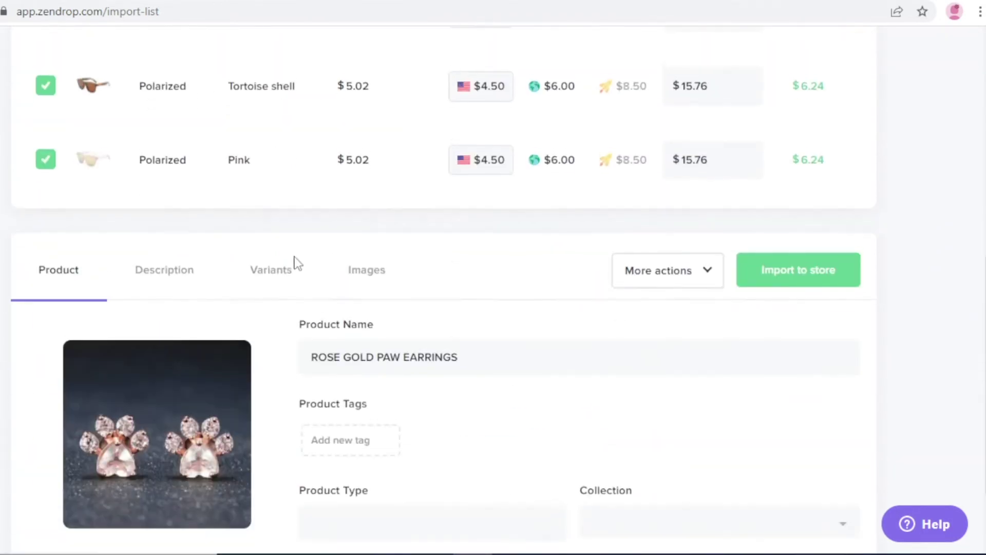
scroll(298, 264, "up", 4)
scroll(298, 263, "up", 2)
scroll(193, 310, "down", 3)
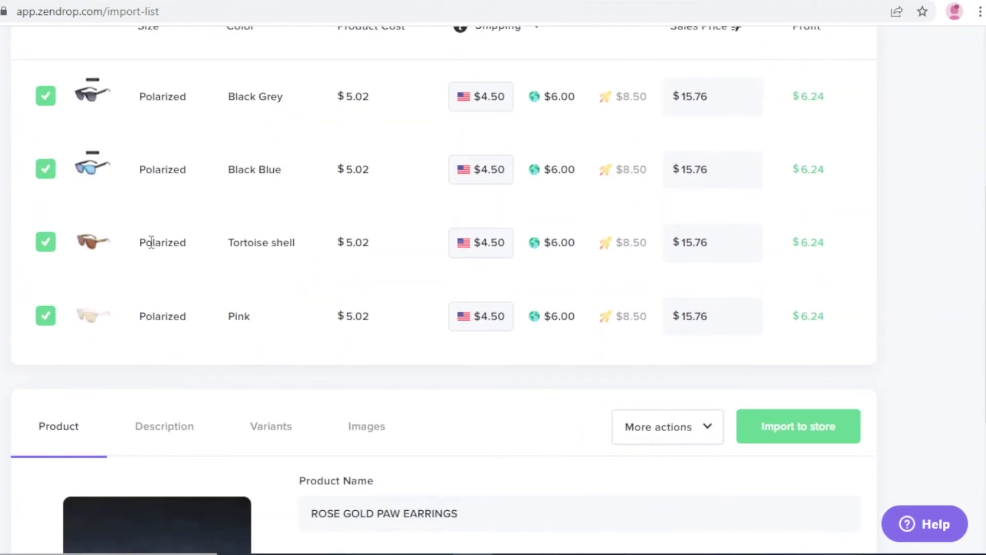
scroll(507, 277, "up", 6)
Step: Look through the sunglasses' images, recheck variants, and return to the description
left_click(368, 282)
scroll(390, 267, "down", 6)
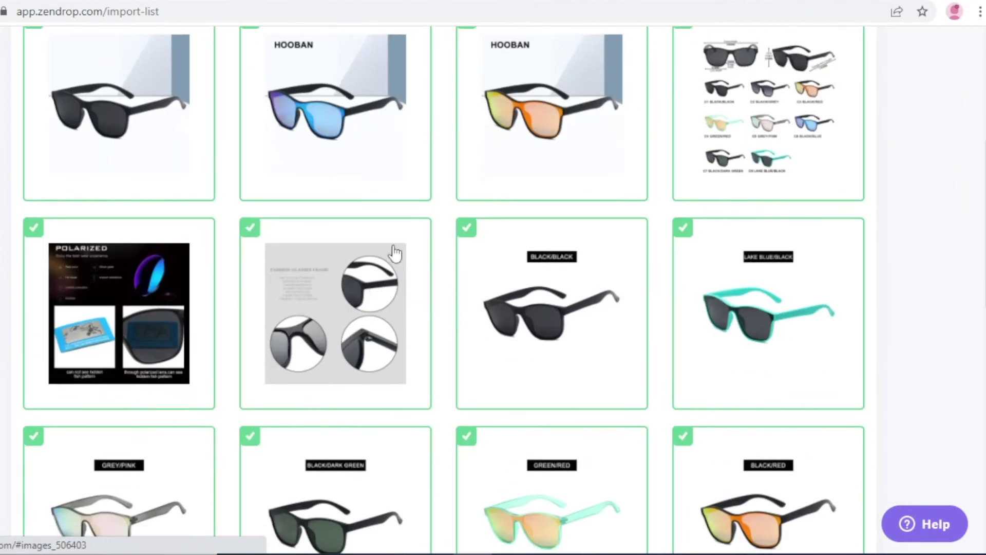
scroll(272, 277, "down", 7)
scroll(267, 301, "up", 10)
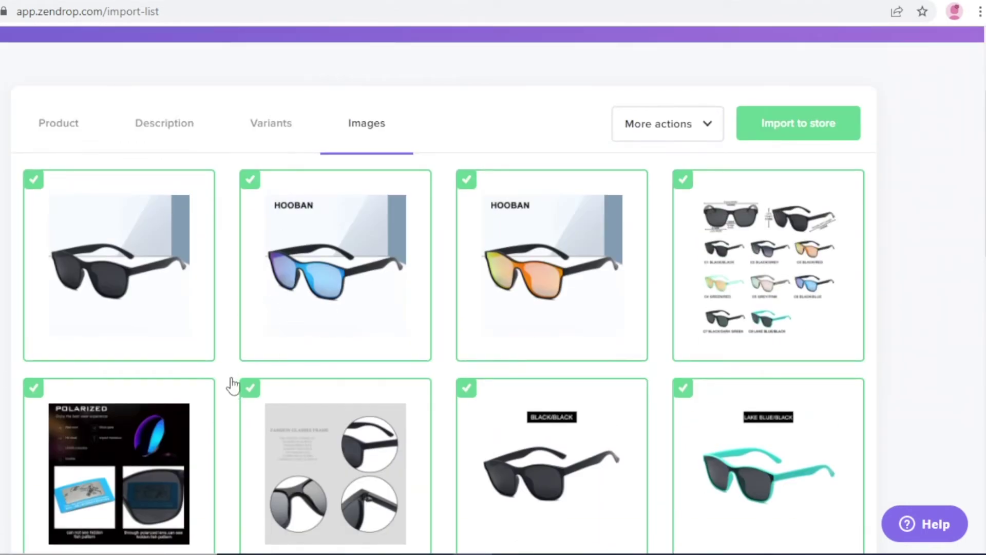
left_click(272, 127)
left_click(209, 135)
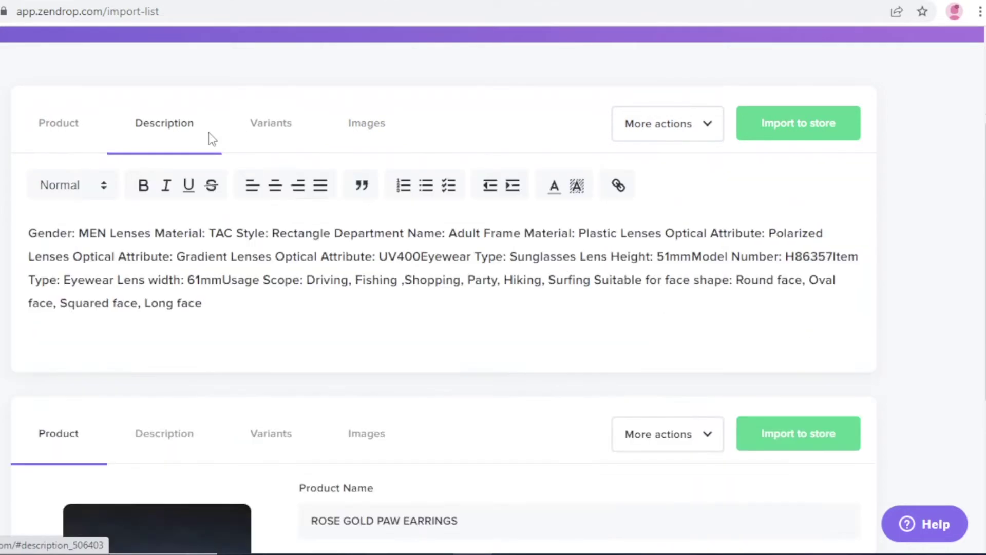
scroll(209, 132, "up", 3)
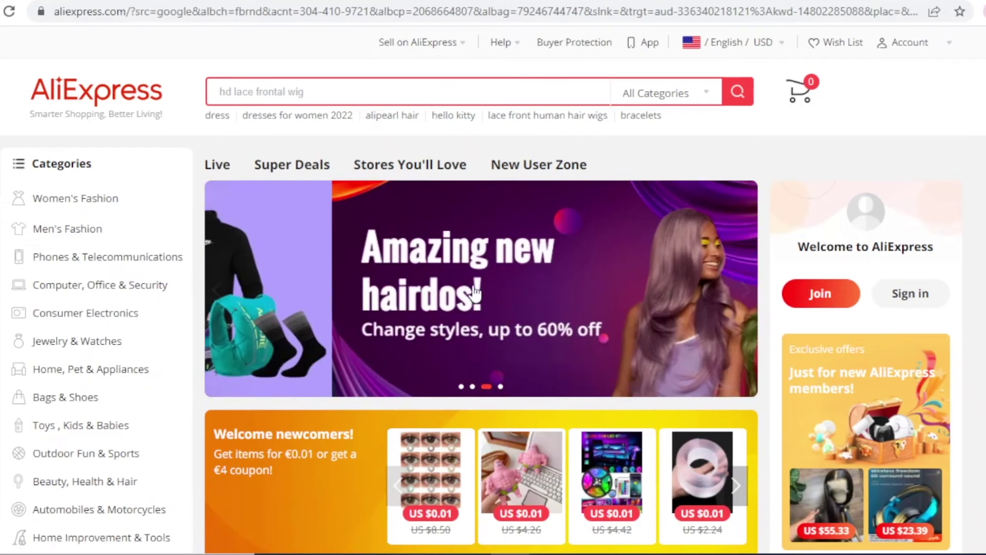
Step: Start typing 'square' into the AliExpress search box, fixing the mistyped letter
scroll(474, 294, "down", 6)
scroll(471, 334, "up", 7)
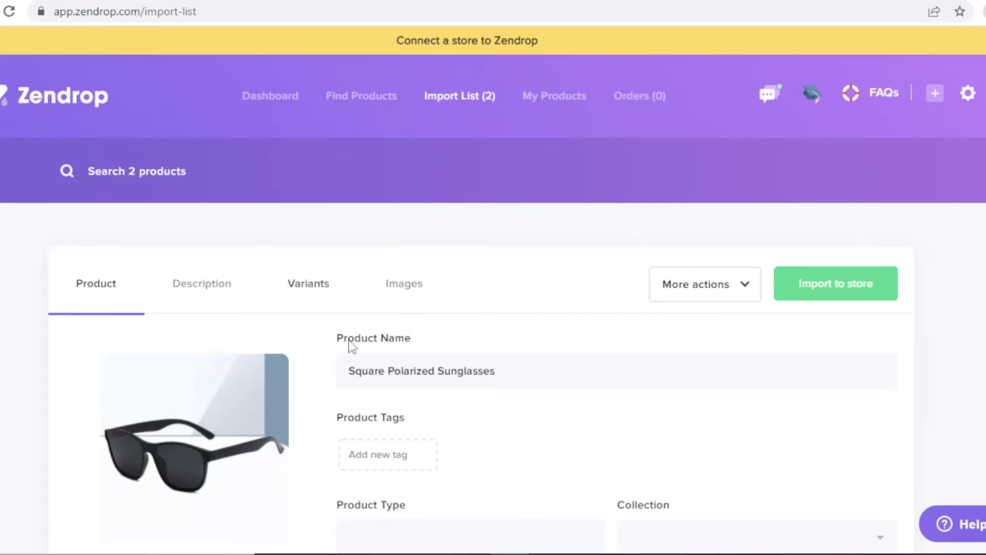
scroll(207, 168, "down", 8)
scroll(210, 177, "up", 6)
scroll(222, 242, "down", 5)
scroll(225, 245, "up", 5)
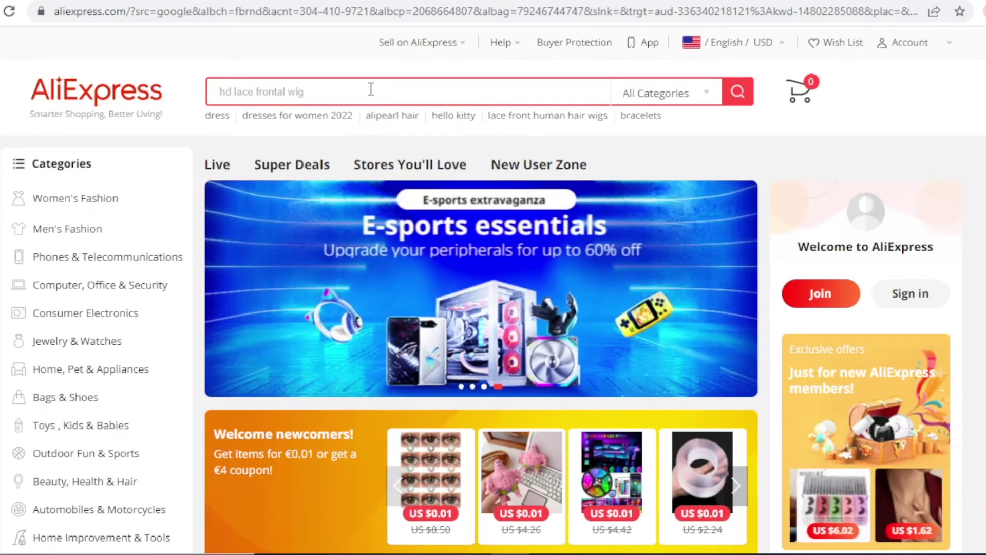
type("sqai")
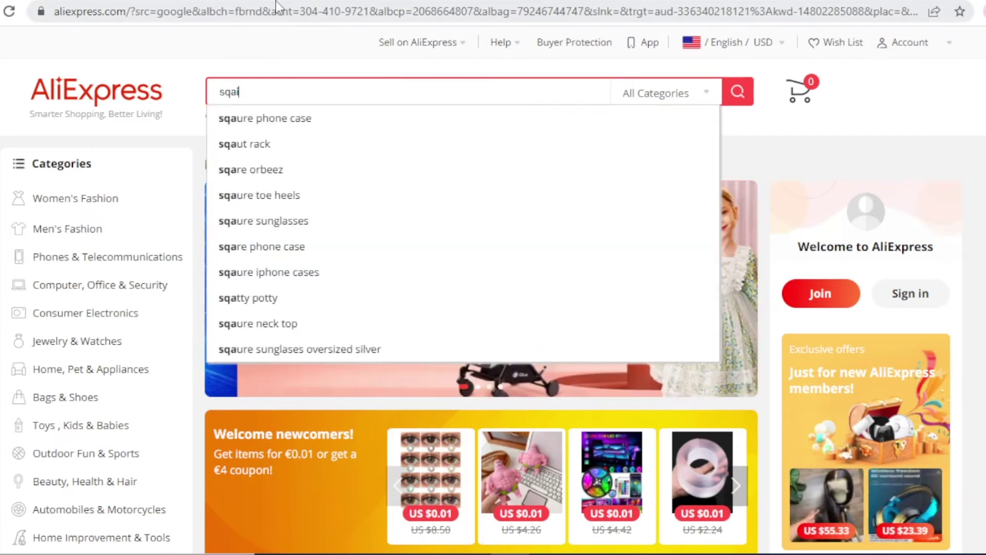
key("BackSpace")
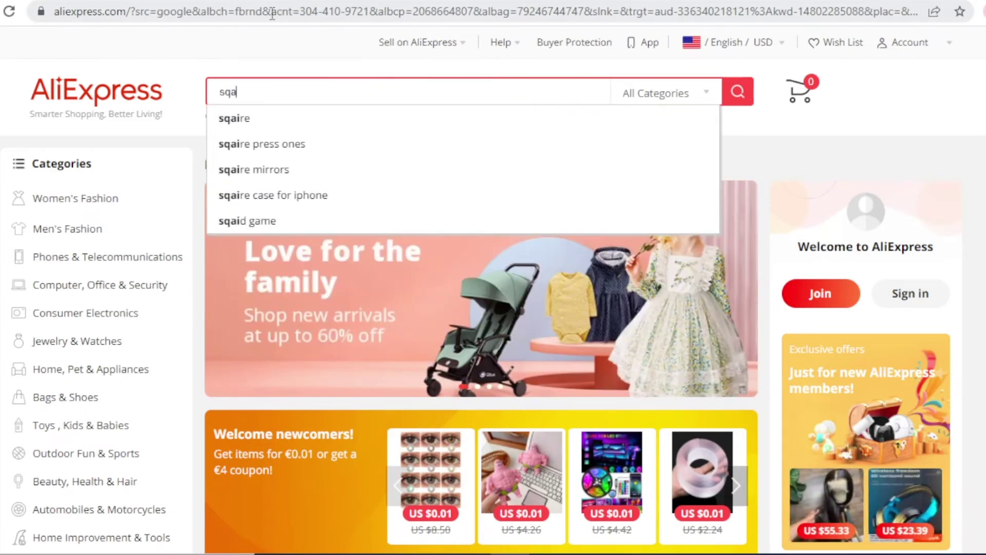
type("ure")
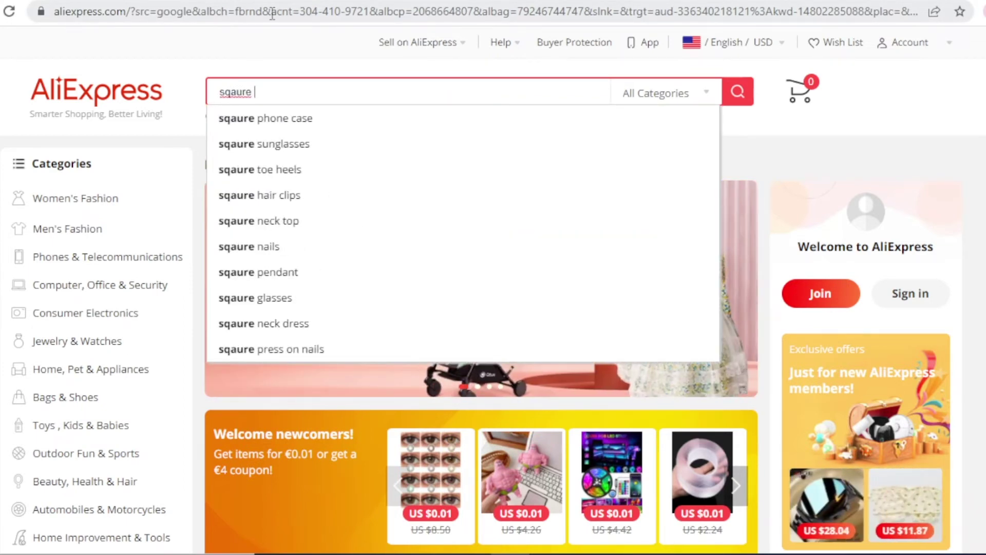
Step: Run the suggested 'sqaure phone case' search and scroll its results
left_click(248, 119)
key("BackSpace")
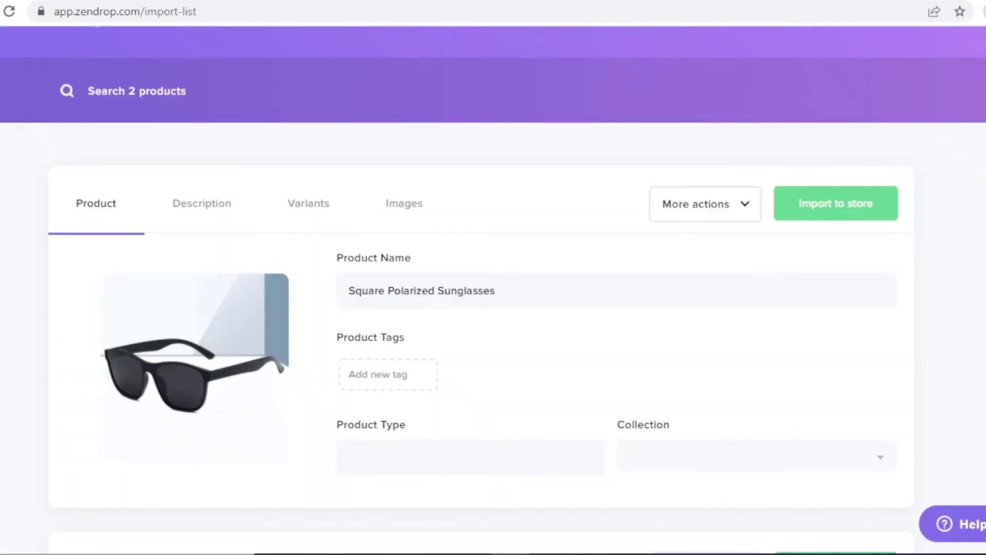
scroll(315, 316, "up", 2)
scroll(325, 335, "down", 8)
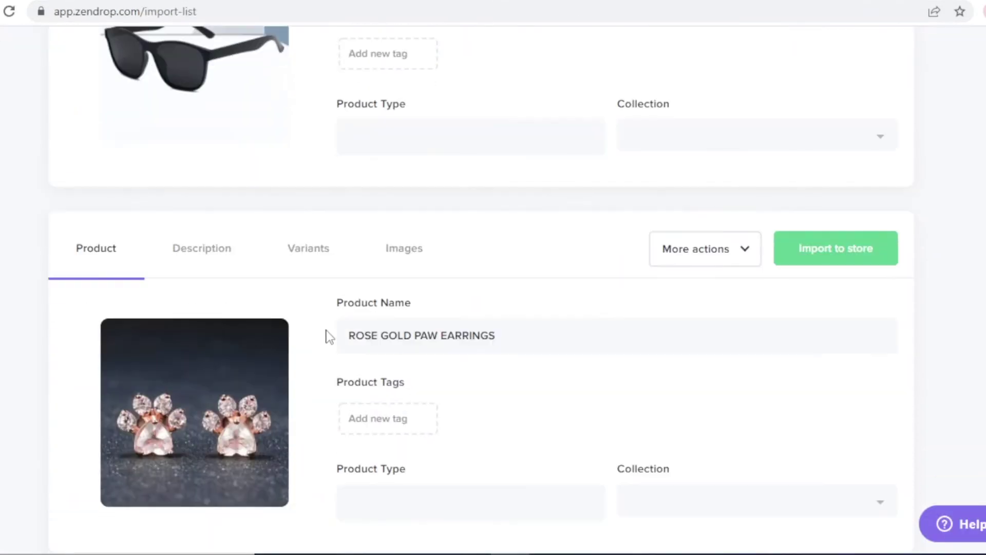
scroll(329, 337, "up", 8)
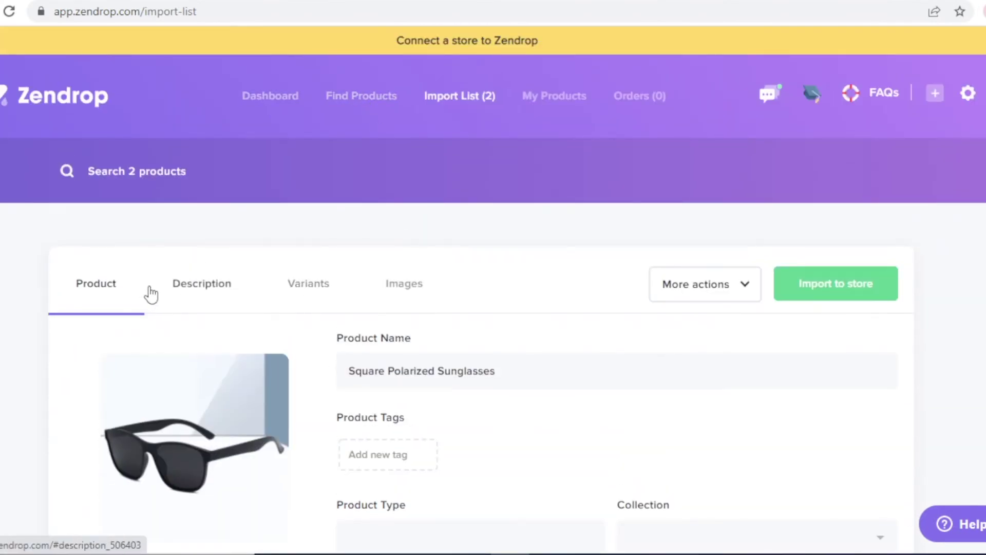
scroll(264, 288, "down", 8)
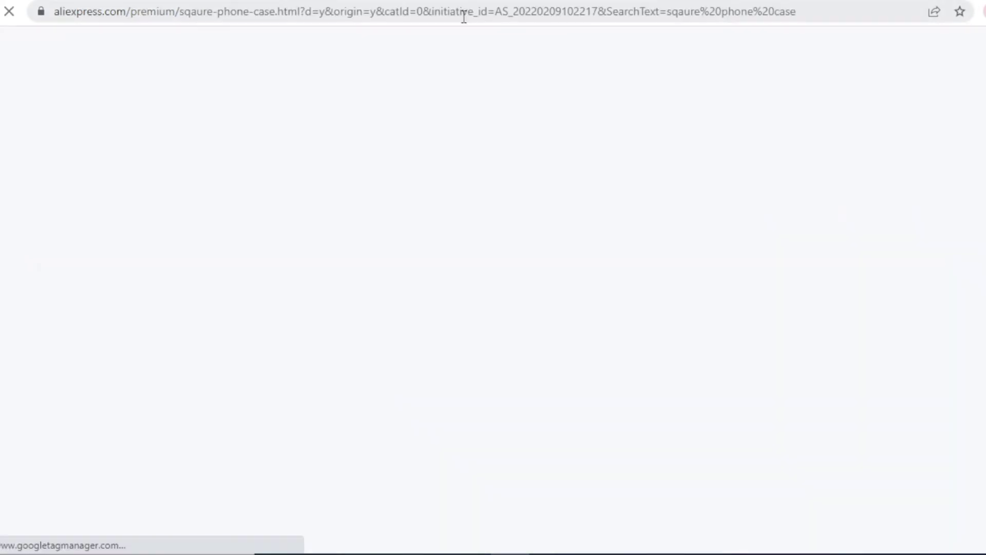
Step: Change the AliExpress search to 'square polarized sunglasses' and run it
left_click(436, 91)
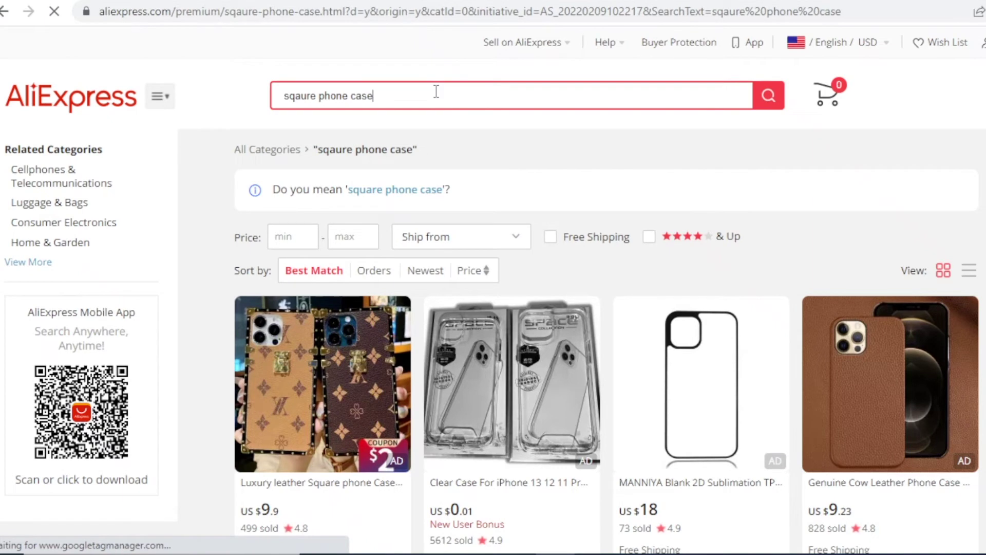
left_click_drag(317, 96, 374, 98)
type("polar")
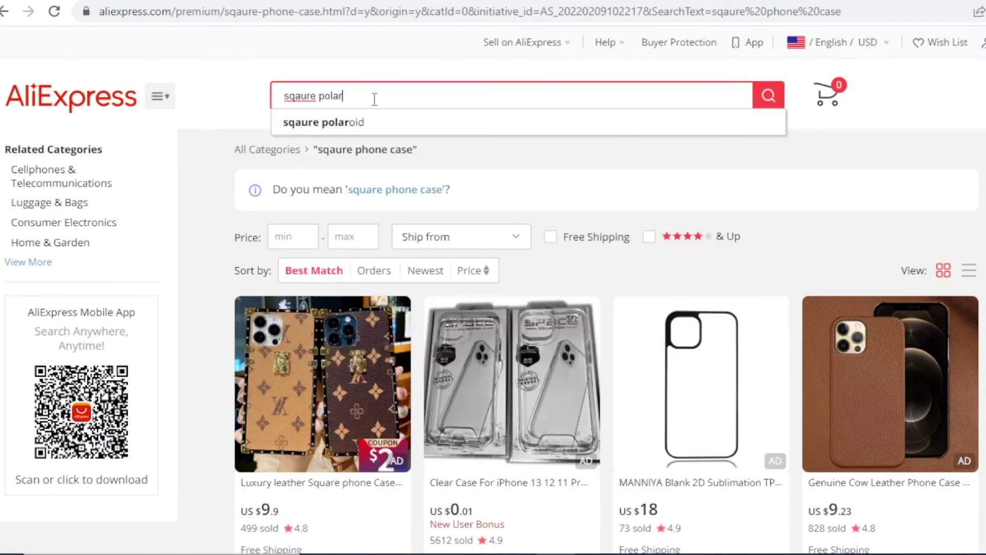
key("ctrl+a")
type("square polarized")
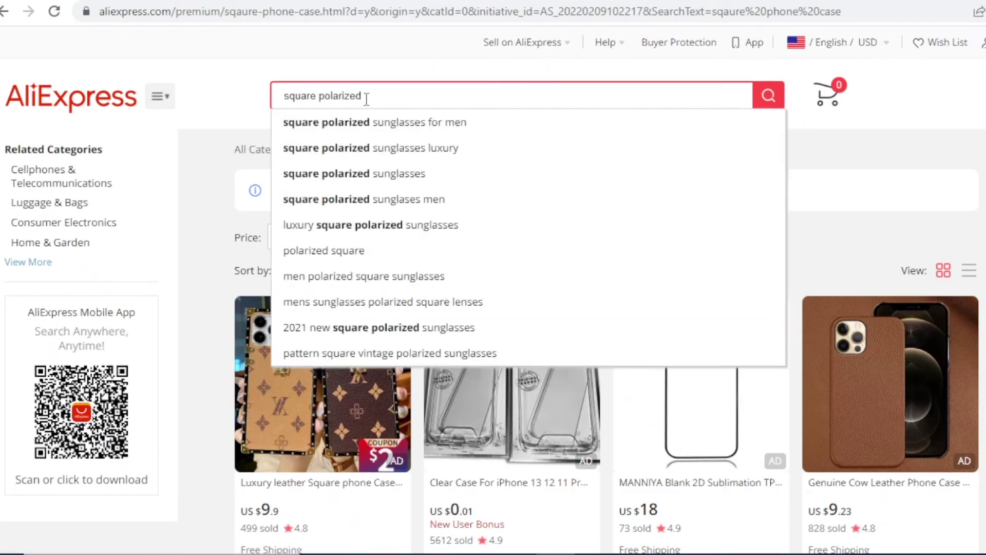
left_click(396, 172)
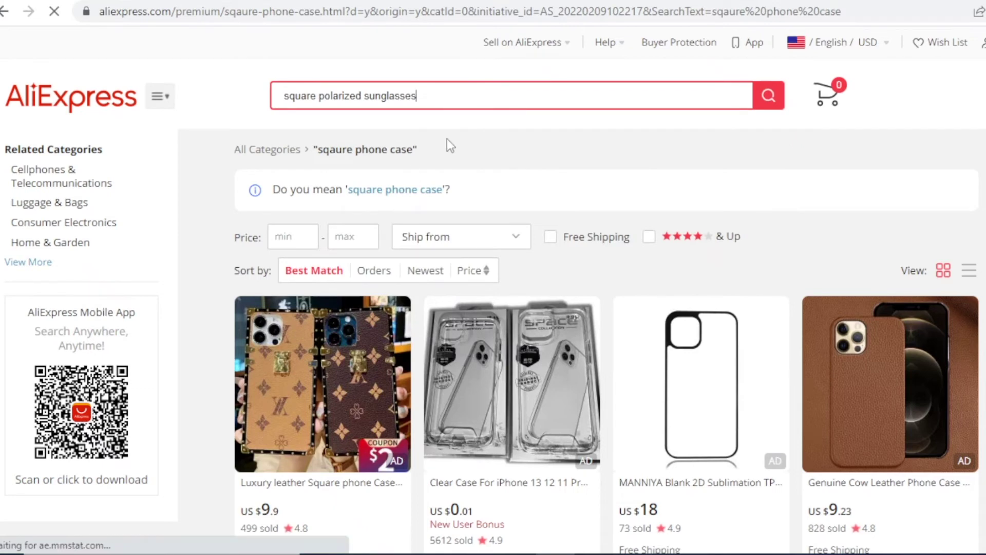
Step: Scroll through the square polarized sunglasses listings, comparing prices and sales counts
scroll(447, 139, "down", 2)
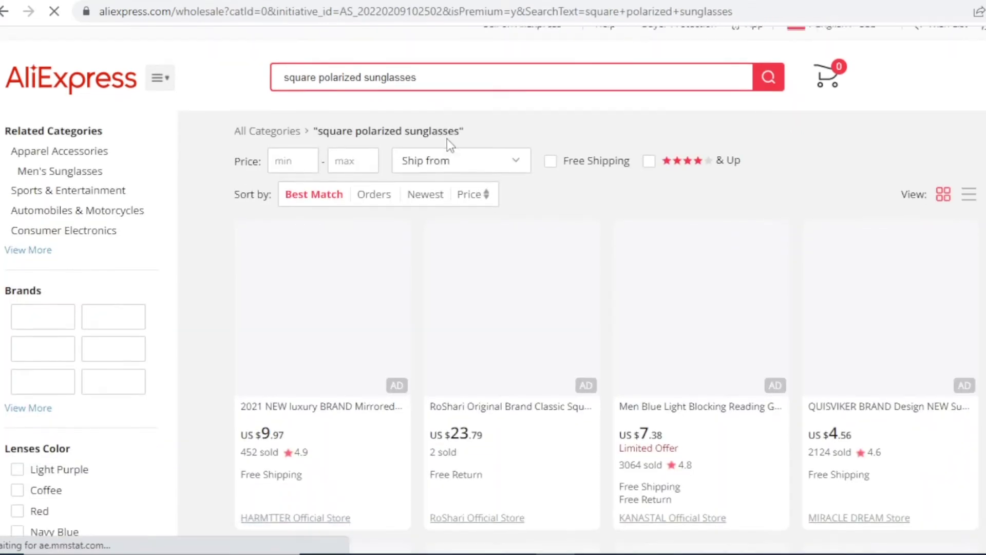
scroll(660, 223, "down", 7)
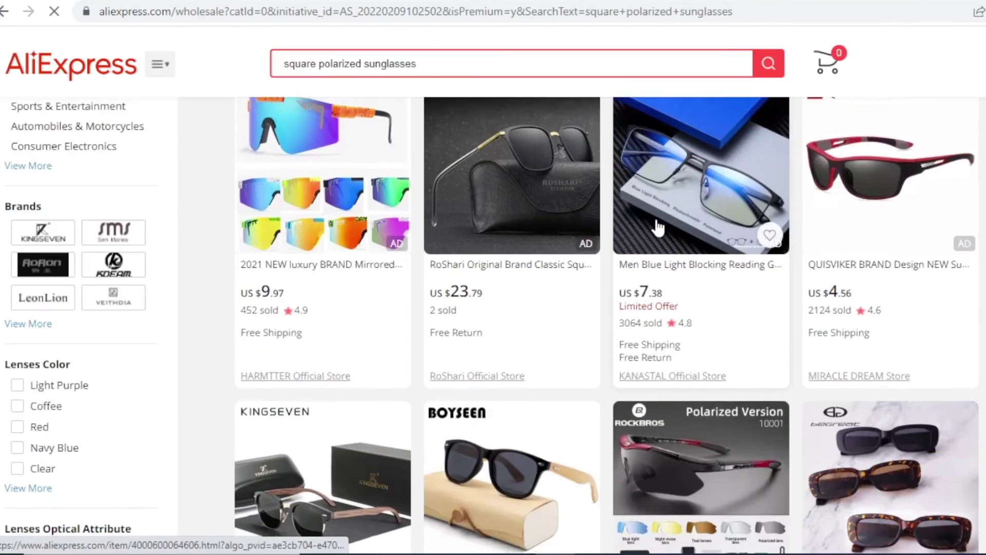
scroll(659, 229, "up", 2)
scroll(660, 229, "down", 8)
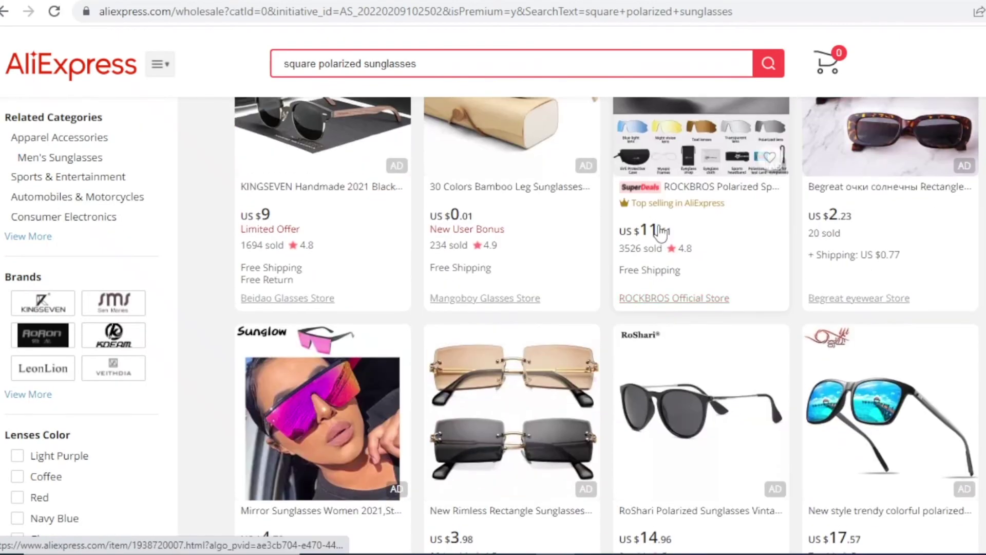
scroll(663, 237, "up", 3)
scroll(663, 237, "up", 3)
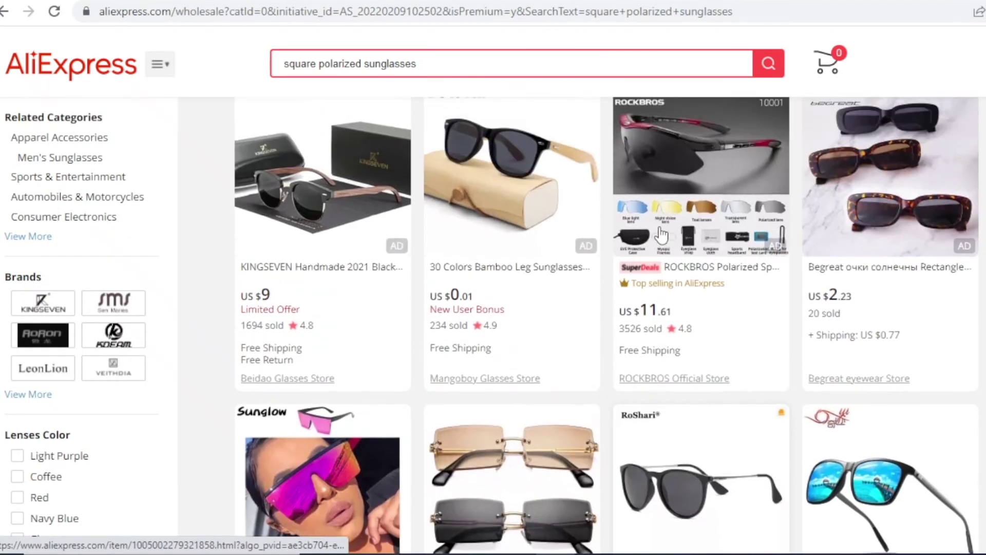
scroll(514, 201, "down", 10)
scroll(689, 199, "up", 3)
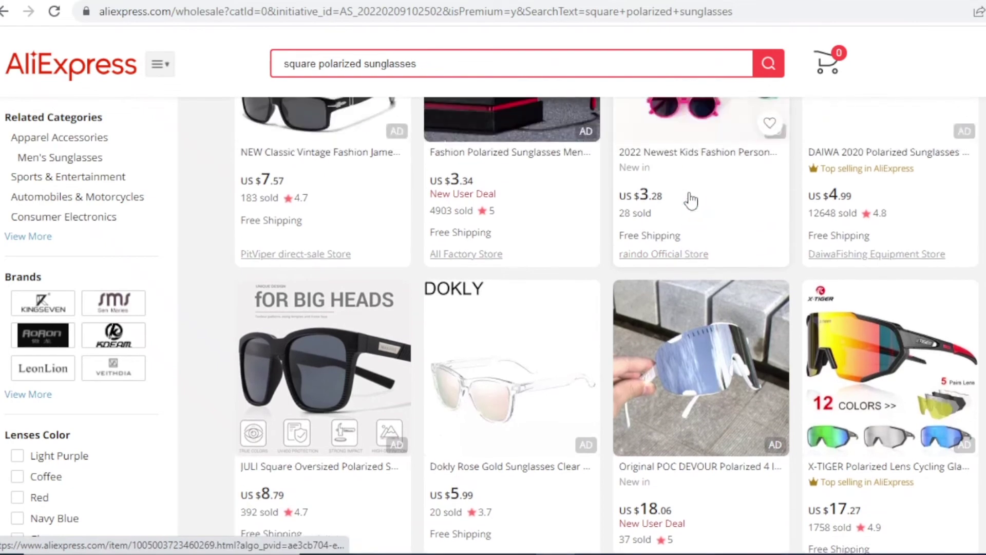
scroll(308, 339, "down", 4)
scroll(355, 481, "up", 5)
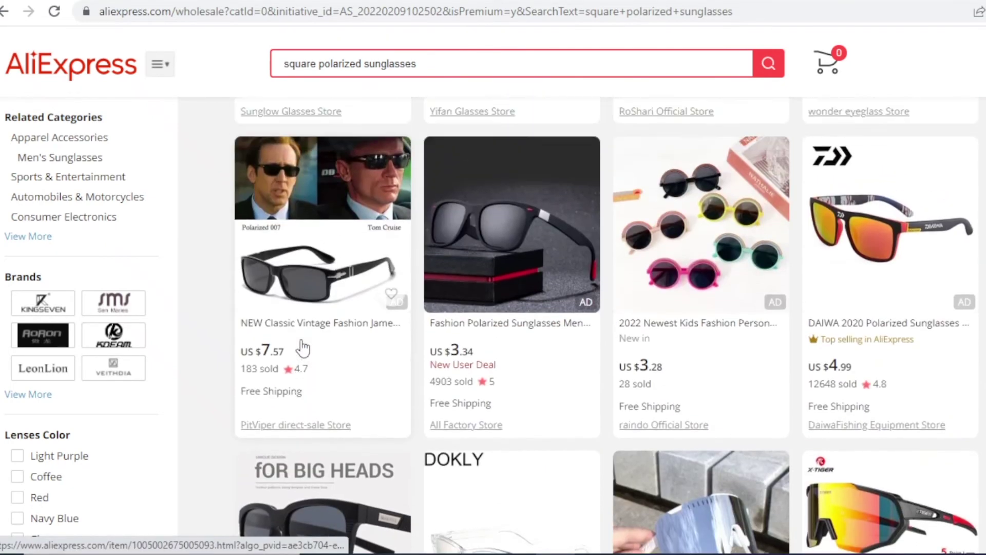
scroll(359, 487, "down", 3)
scroll(359, 329, "up", 1)
scroll(385, 330, "up", 1)
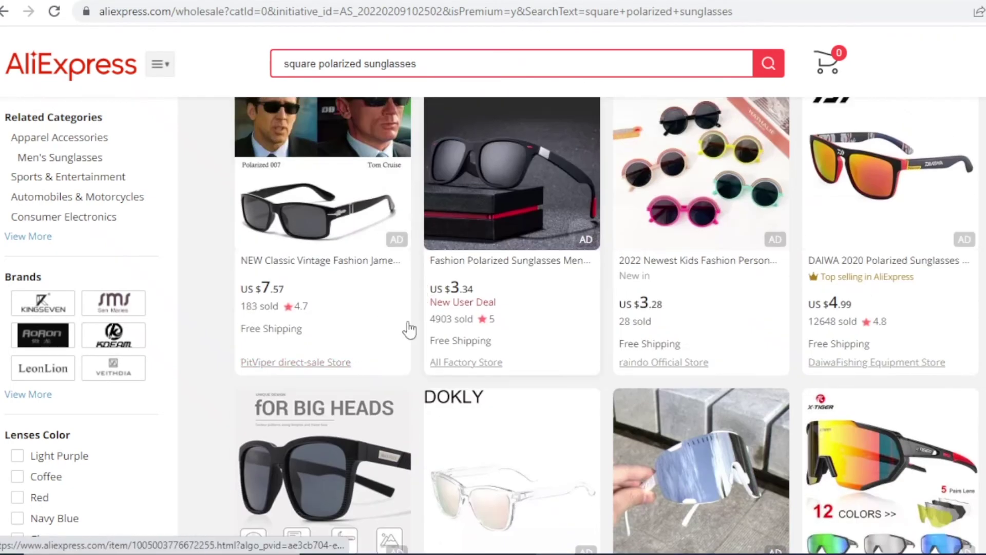
scroll(507, 180, "down", 2)
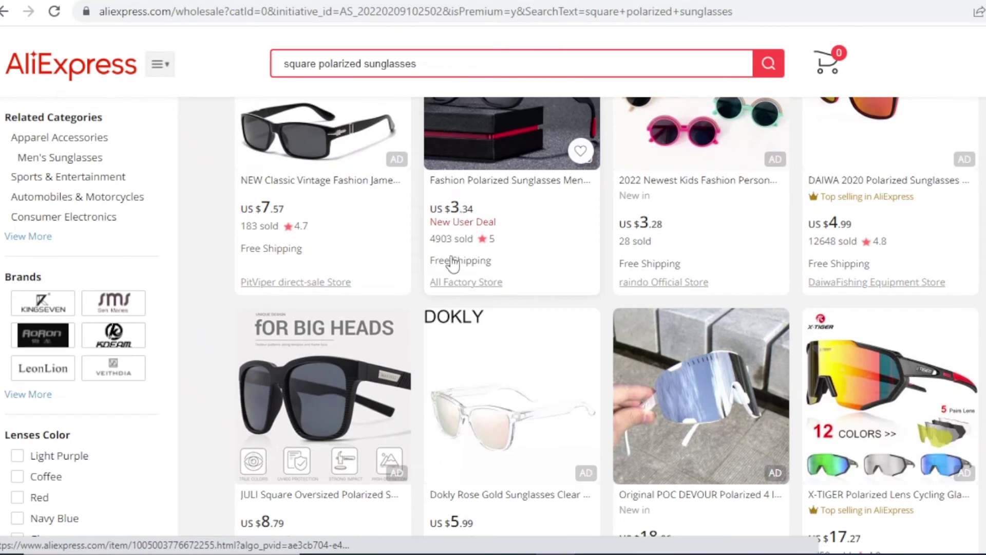
scroll(391, 319, "down", 1)
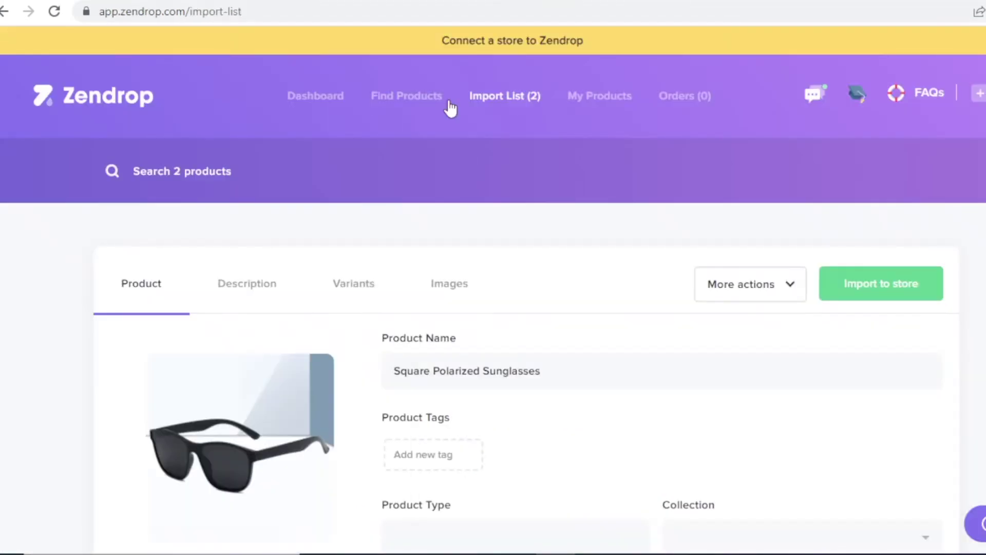
scroll(514, 350, "down", 5)
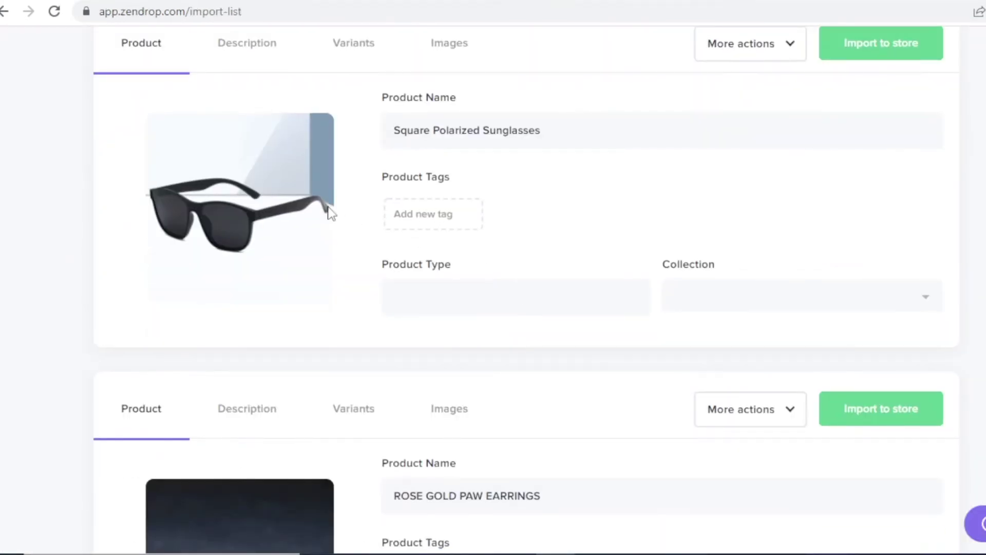
Step: List the sunglasses' variants ($5.02 cost, $15.76 price) and compare the first variant's shipping options, then return to AliExpress
scroll(430, 81, "up", 1)
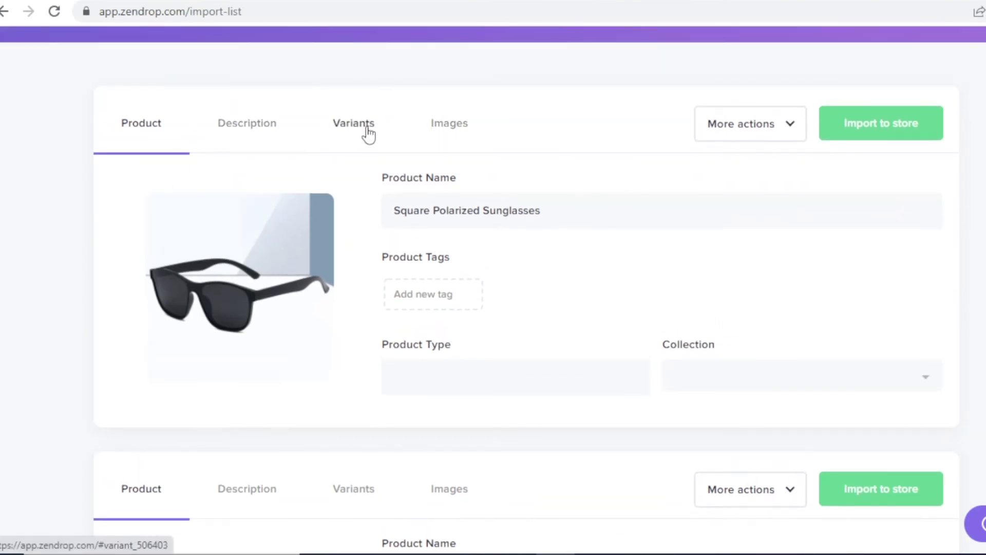
left_click(310, 126)
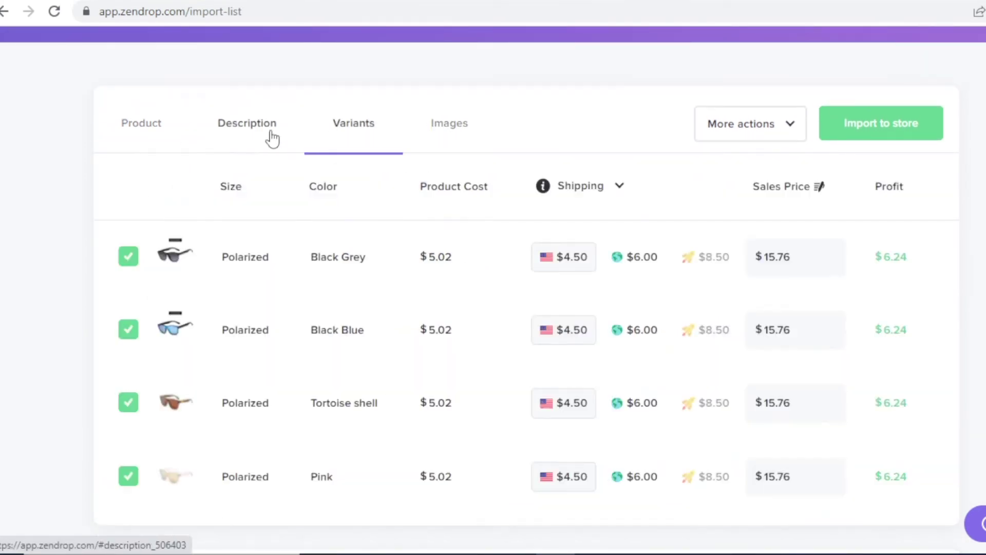
left_click(640, 257)
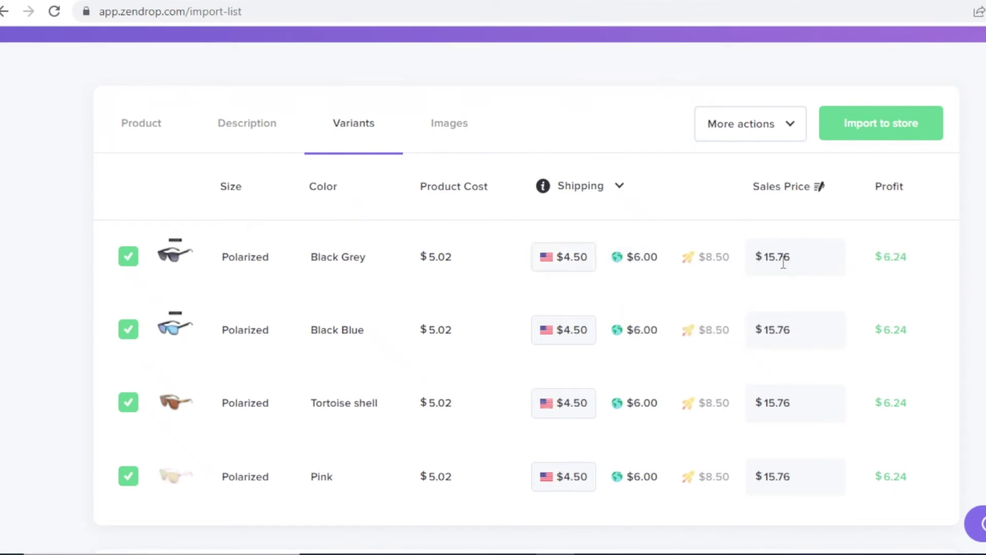
left_click(642, 257)
left_click(582, 262)
left_click(625, 260)
left_click(568, 258)
double_click(438, 262)
left_click(533, 5)
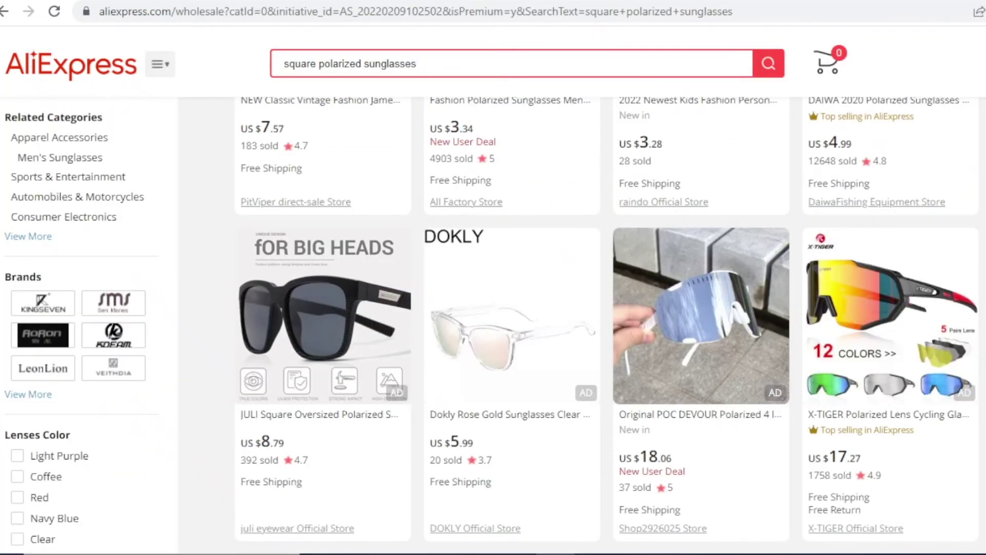
Step: Alternate between the AliExpress sunglasses results and the Zendrop import list, ending on Zendrop
scroll(219, 485, "down", 3)
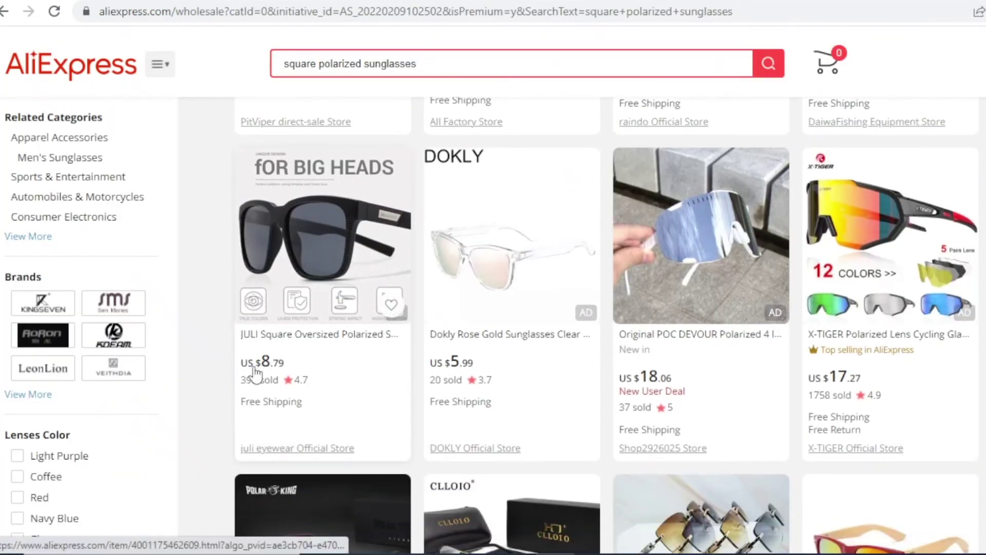
key("ctrl+Tab")
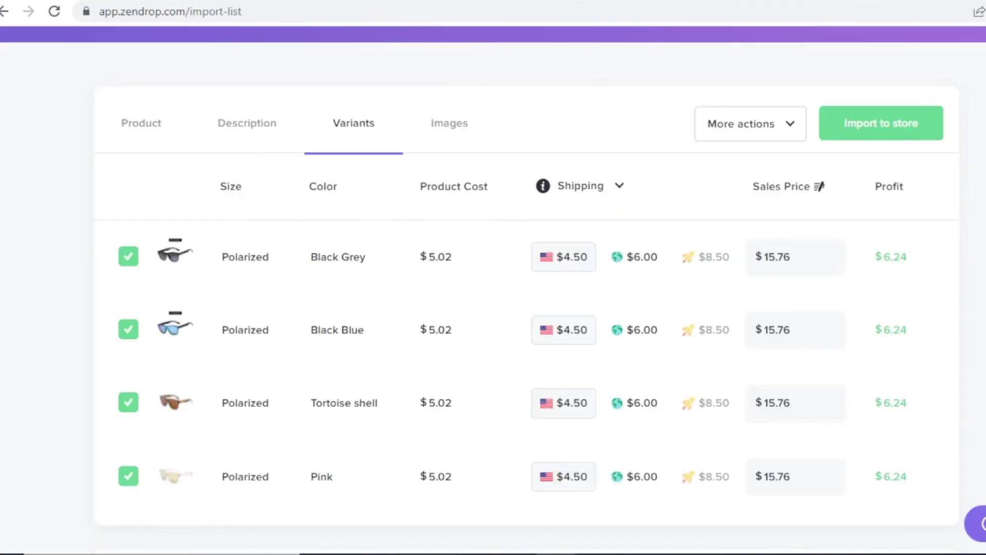
key("ctrl+shift+Tab")
scroll(955, 245, "down", 5)
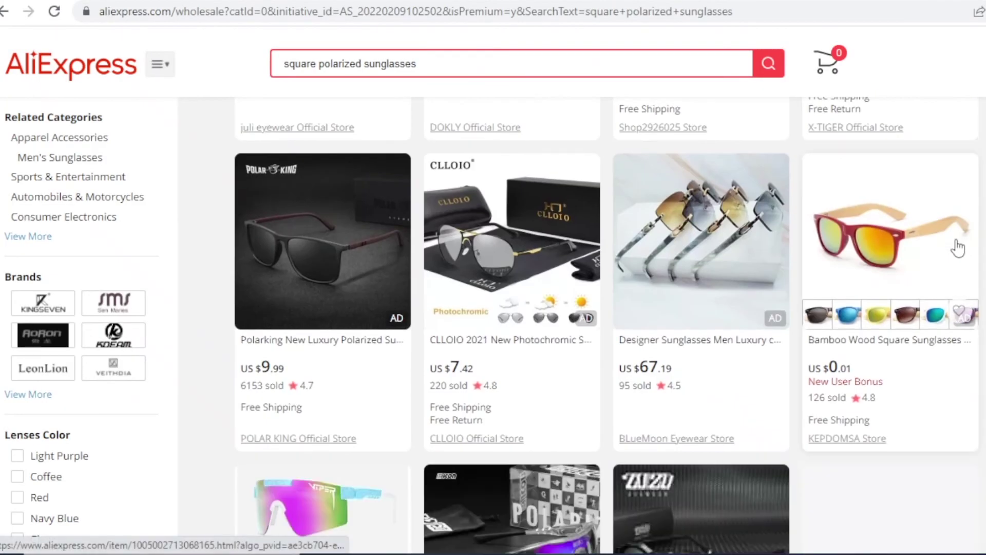
scroll(507, 388, "up", 3)
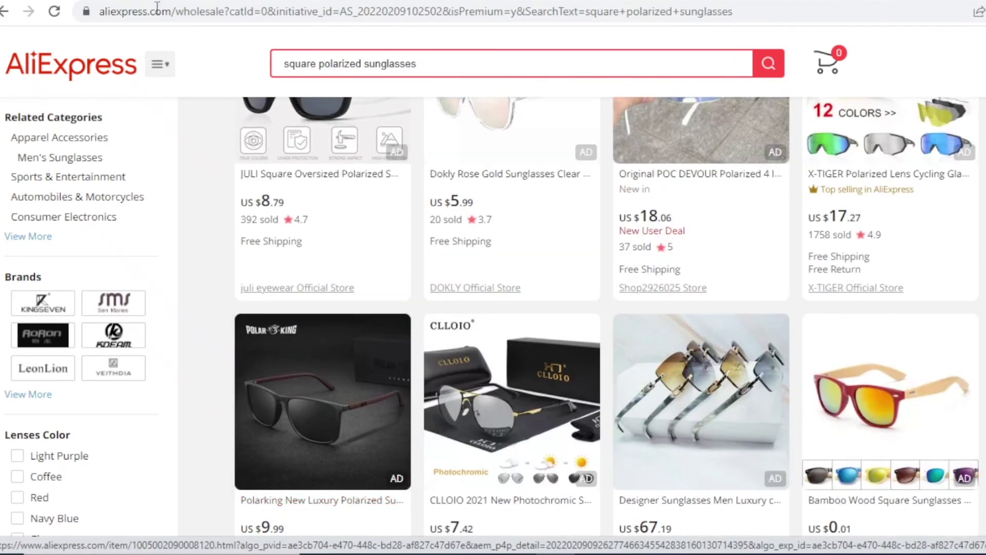
key("ctrl+Tab")
scroll(376, 291, "down", 8)
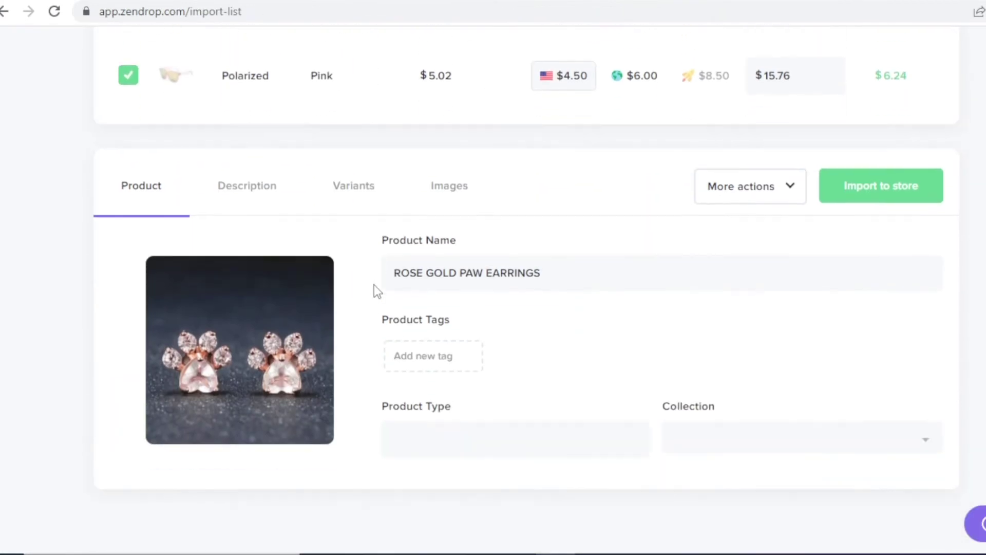
Step: Scroll back to the sunglasses Variants table on the Import List
scroll(377, 291, "up", 8)
scroll(377, 291, "up", 3)
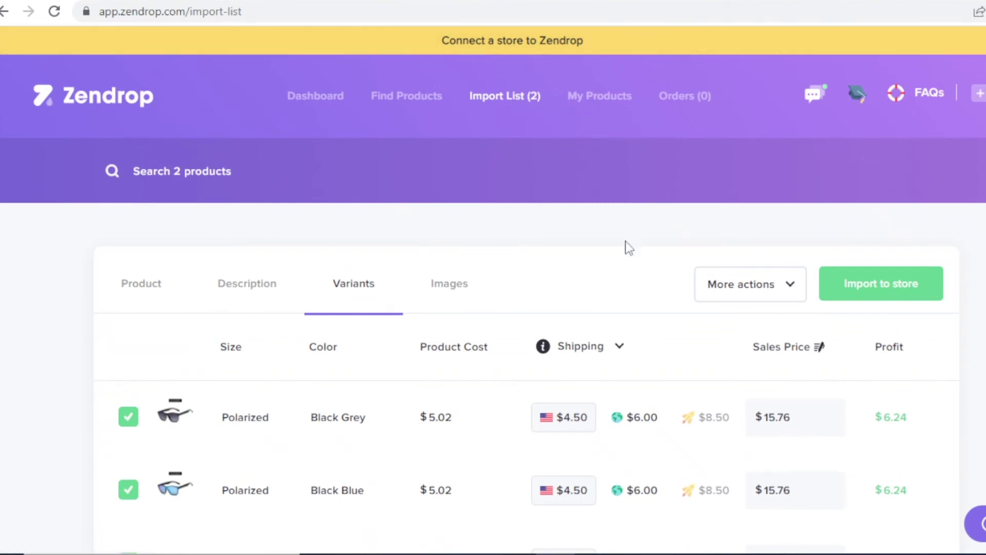
scroll(513, 169, "down", 3)
scroll(697, 287, "down", 2)
Step: Adjust the Black Grey variant's shipping and change its sales price from $15.76 to $50
left_click(652, 180)
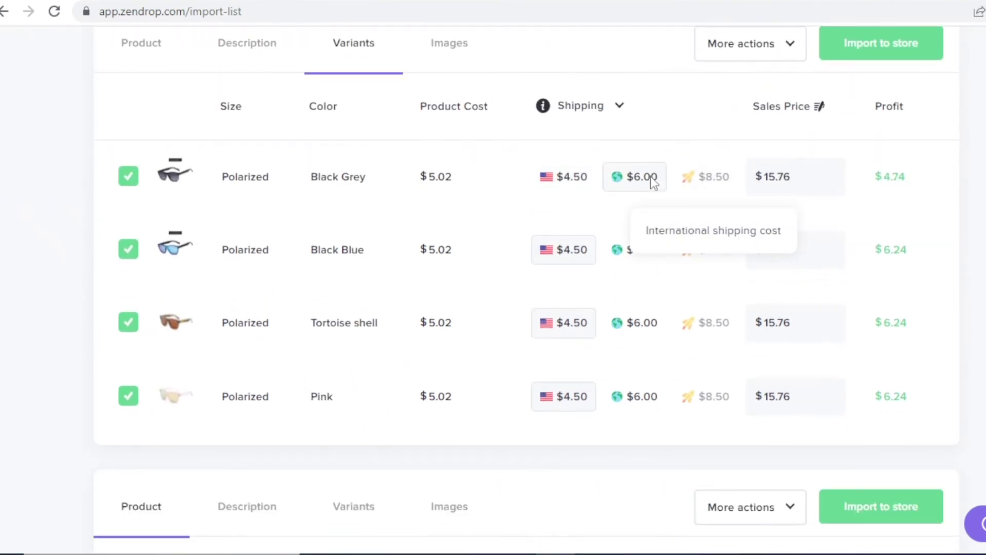
double_click(801, 169)
key("BackSpace")
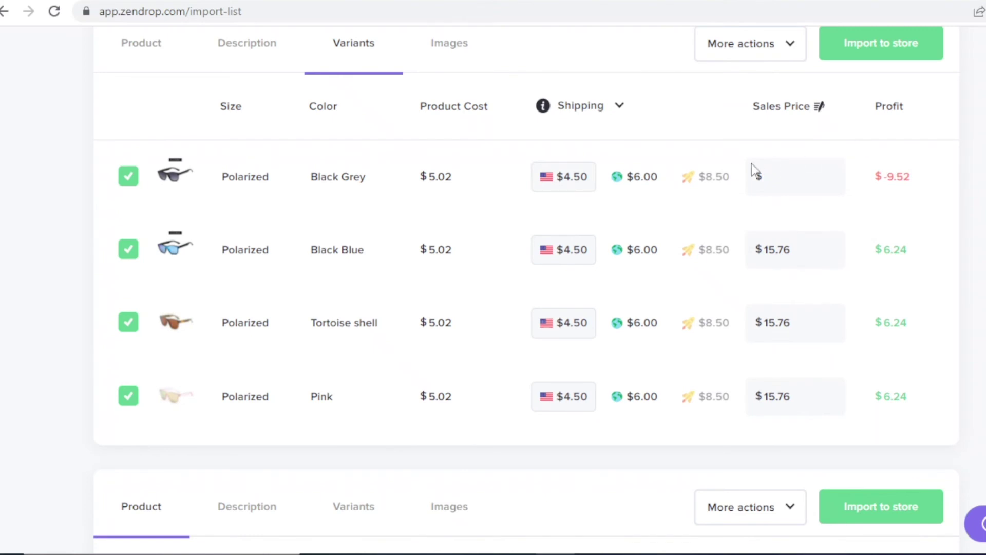
left_click_drag(429, 182, 458, 182)
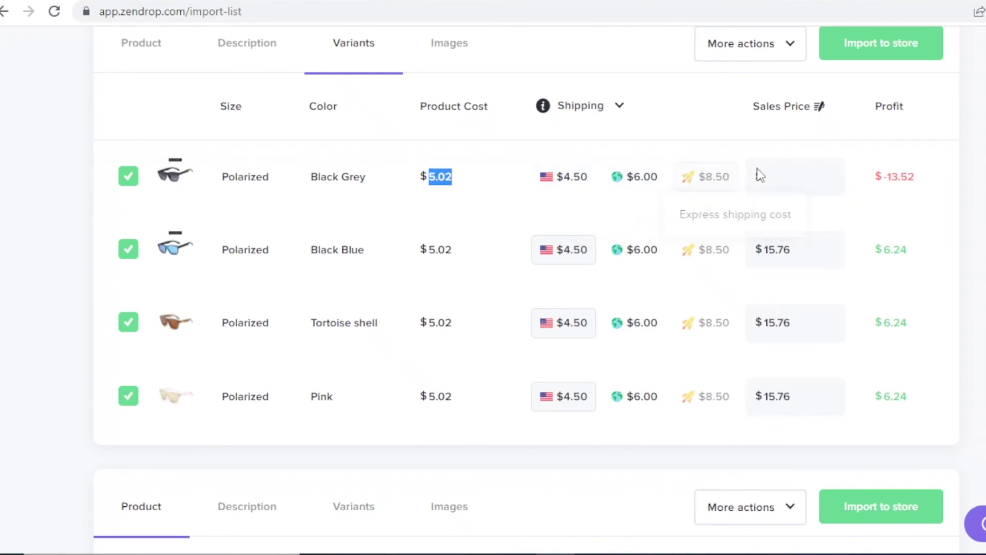
left_click(813, 175)
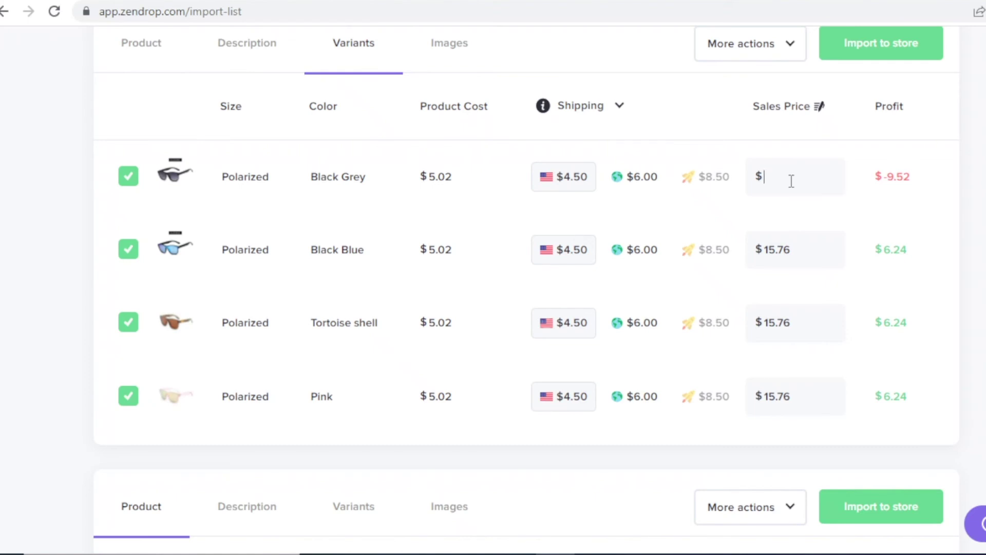
type("50")
Step: Review the Black Grey variant's resulting $40.48 profit
left_click_drag(889, 174, 920, 176)
left_click(973, 185)
scroll(957, 216, "down", 3)
scroll(956, 218, "up", 7)
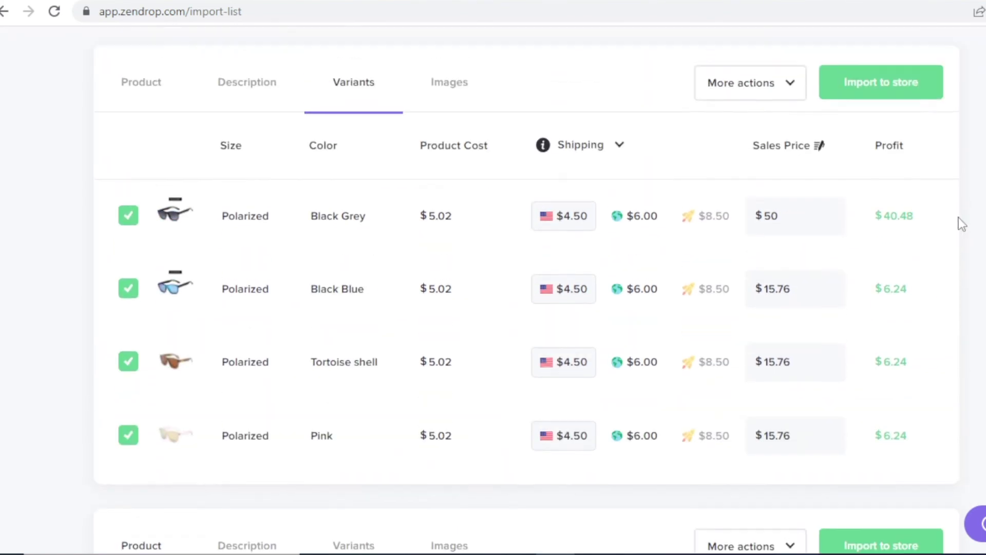
scroll(960, 225, "down", 5)
scroll(925, 211, "up", 5)
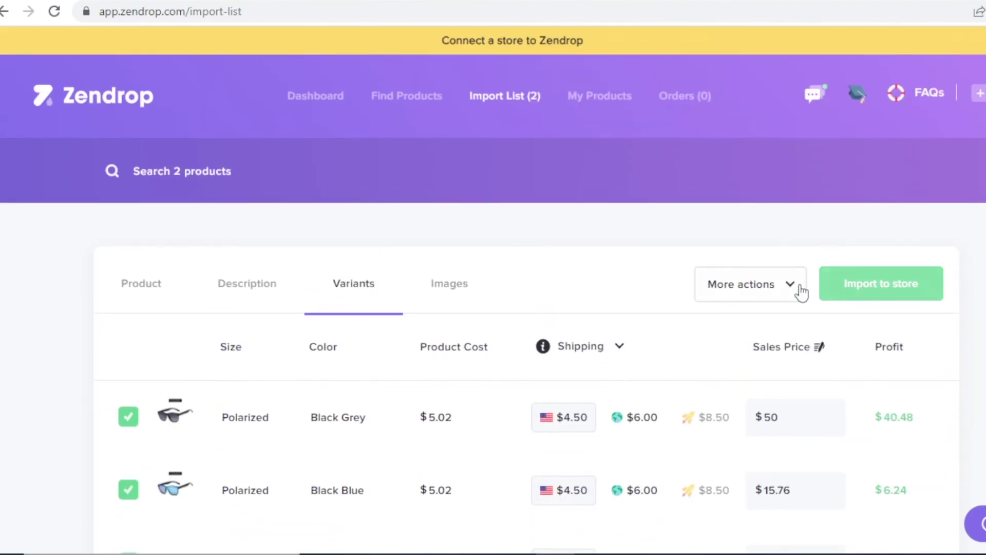
Step: Try importing the sunglasses to a store, dismiss the platform chooser, and open account settings
scroll(520, 259, "down", 3)
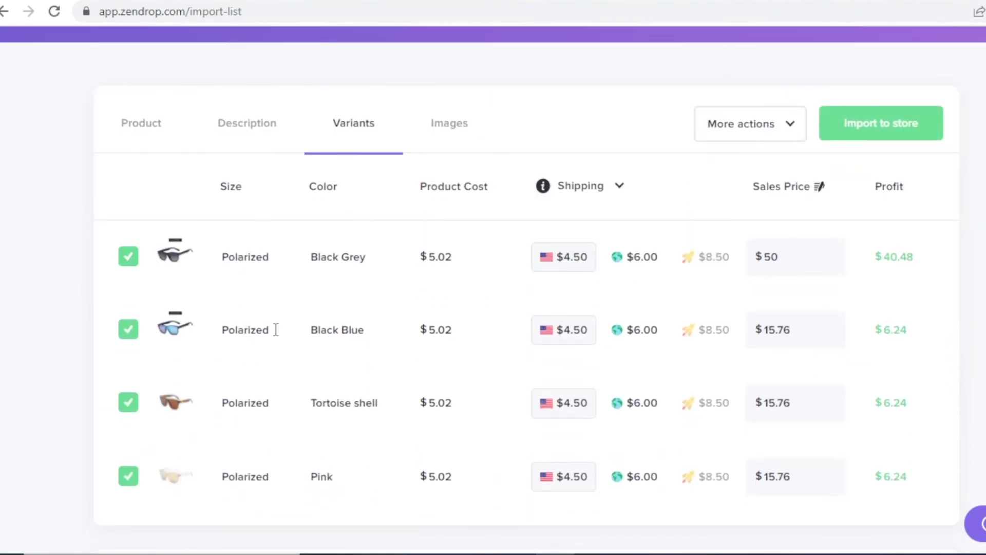
left_click(893, 124)
left_click(955, 155)
scroll(977, 164, "up", 5)
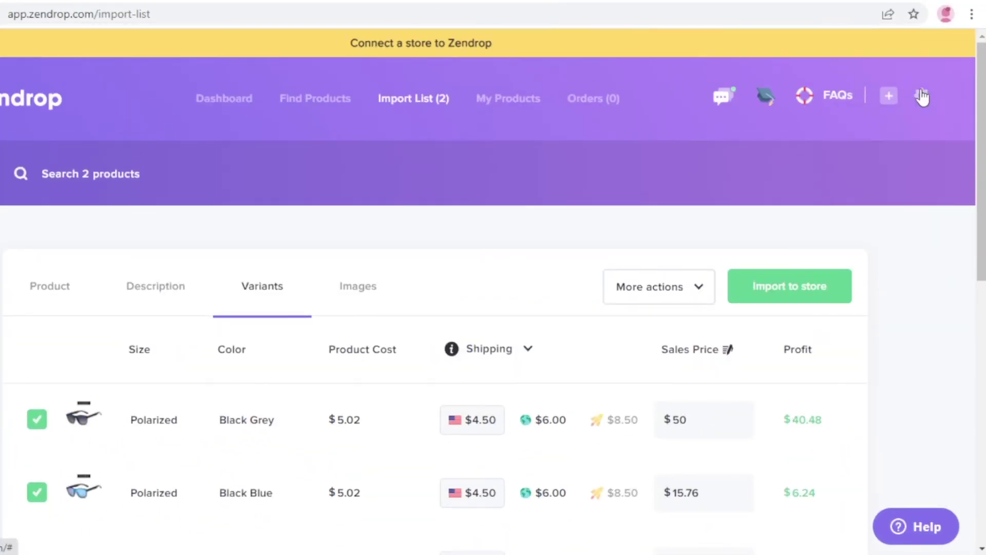
left_click(922, 96)
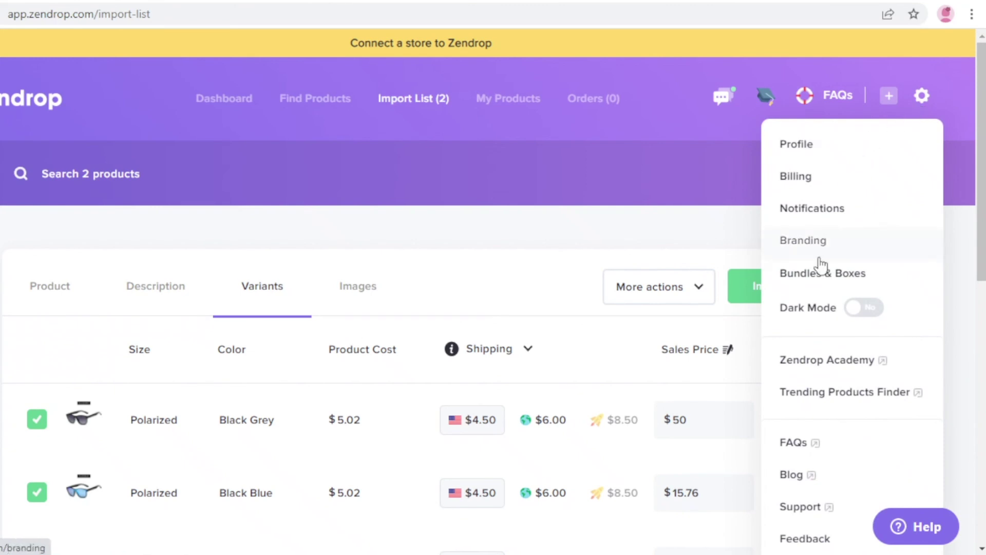
Step: Open the Branding page and look over its thank-you card, address and support email fields
left_click(821, 250)
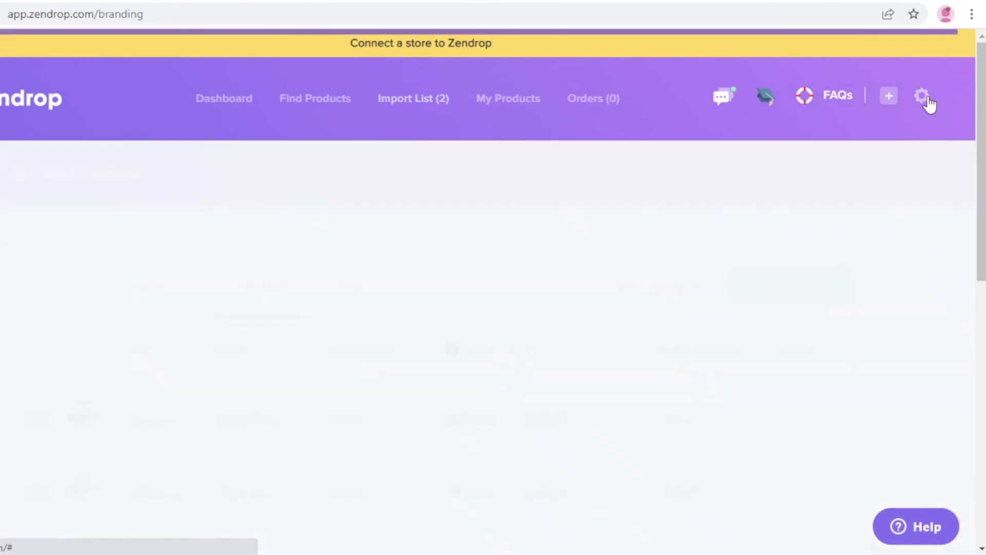
scroll(313, 417, "down", 9)
scroll(728, 210, "up", 4)
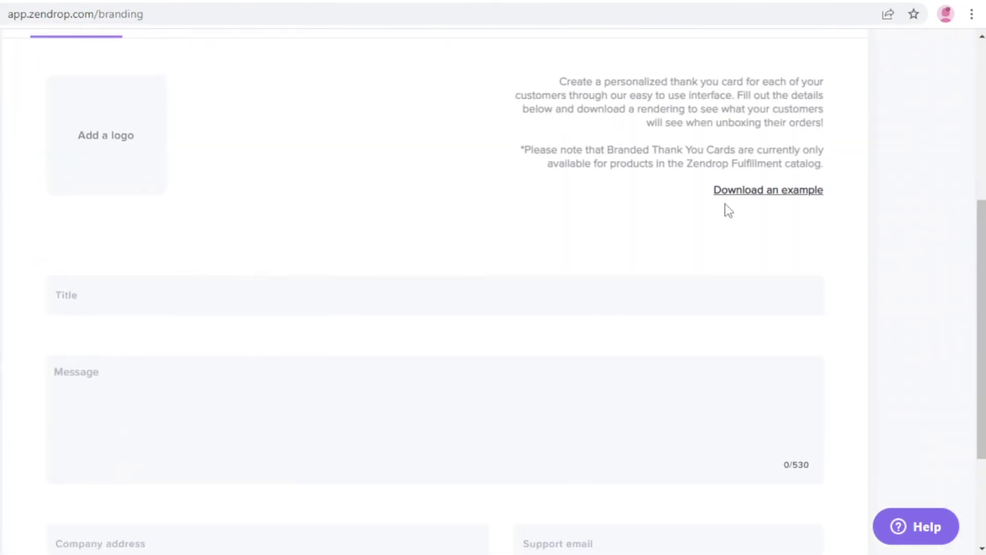
scroll(308, 273, "up", 2)
scroll(272, 273, "down", 5)
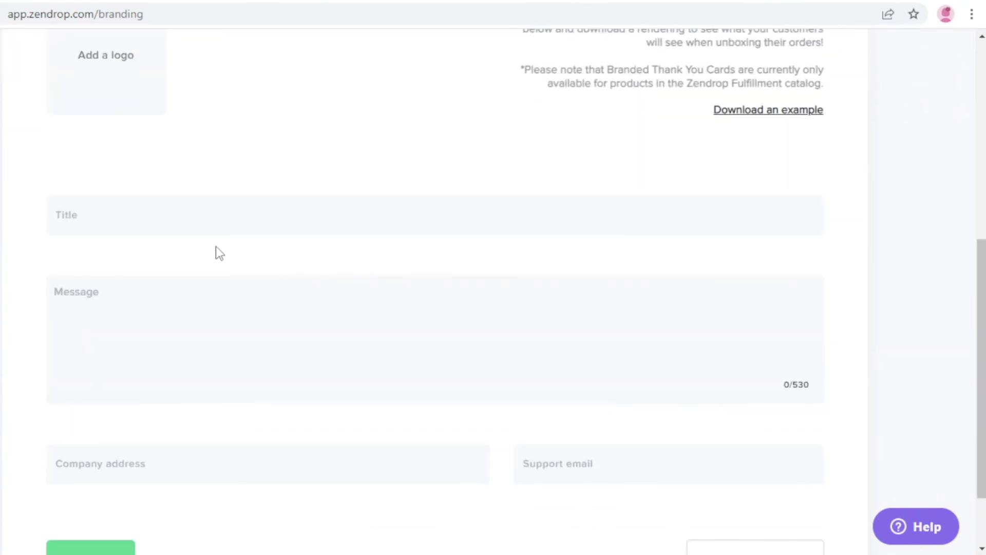
scroll(152, 373, "down", 2)
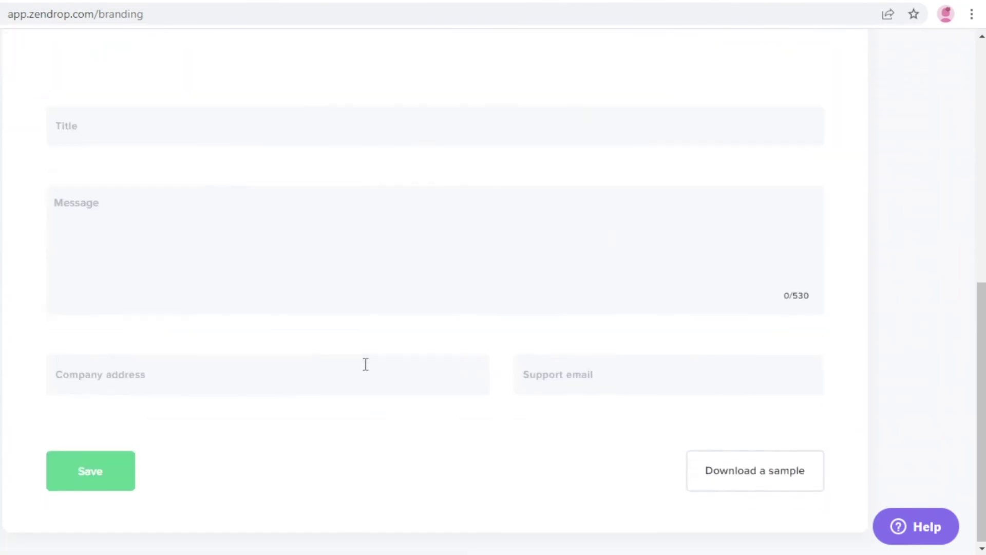
scroll(524, 374, "up", 10)
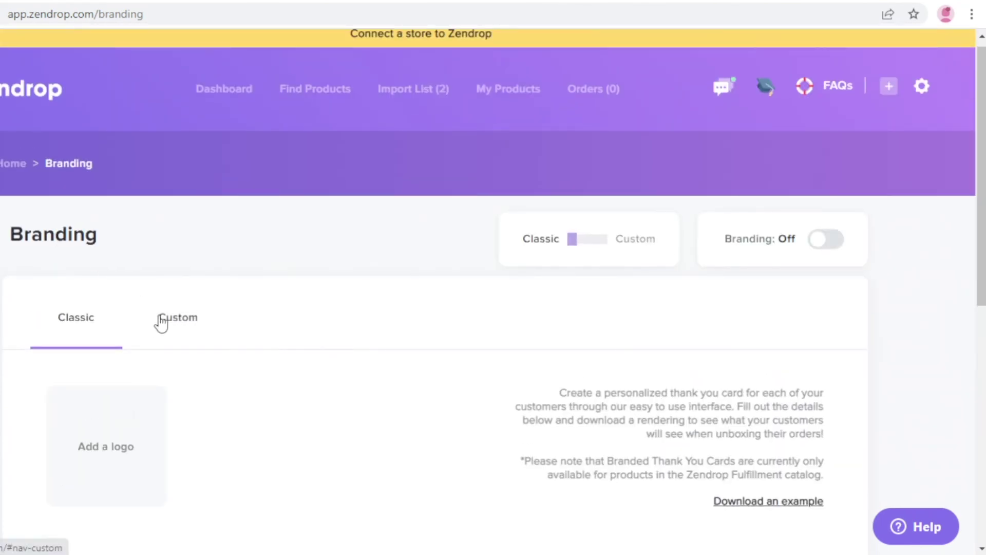
left_click(922, 86)
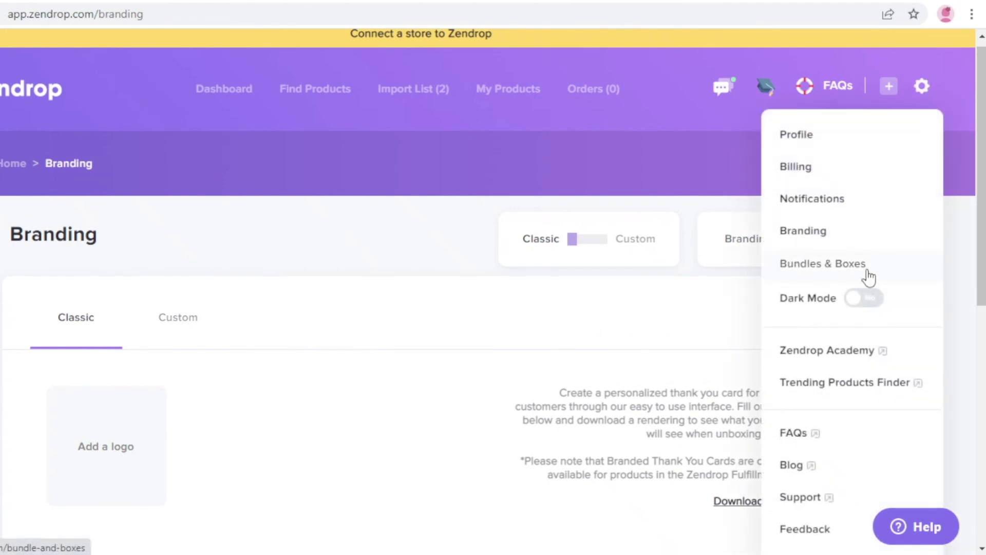
Step: Open Bundles & Boxes and view its empty Subscription Boxes section
left_click(867, 267)
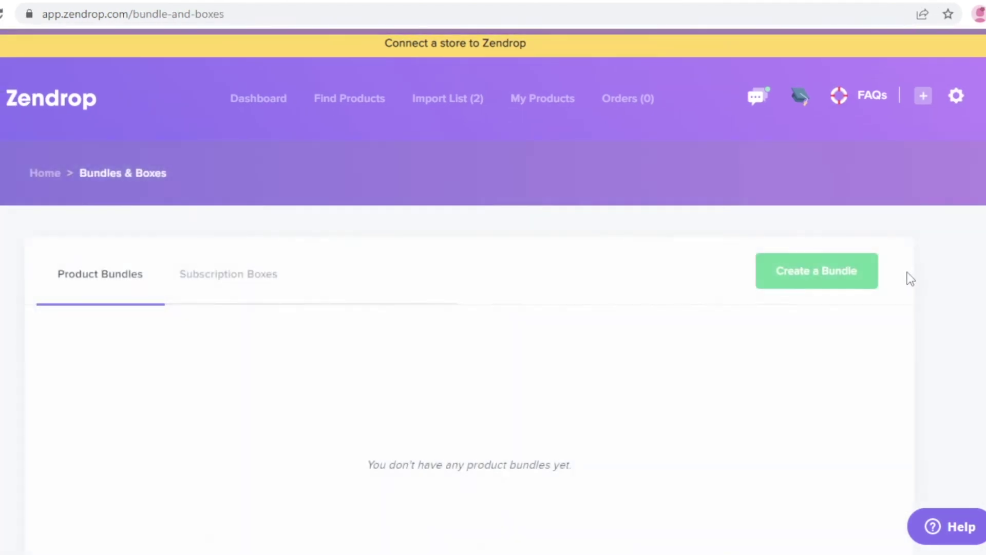
scroll(908, 275, "down", 3)
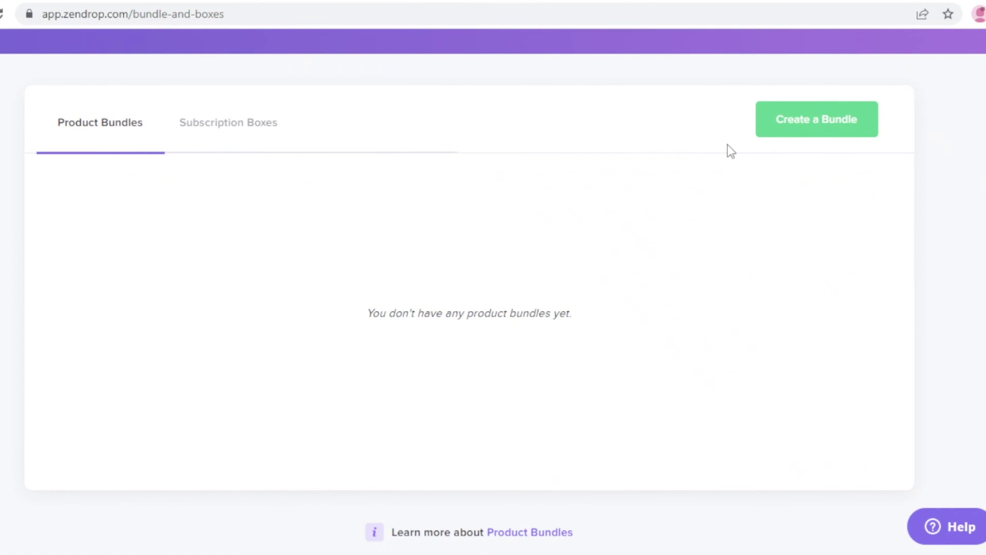
left_click(272, 115)
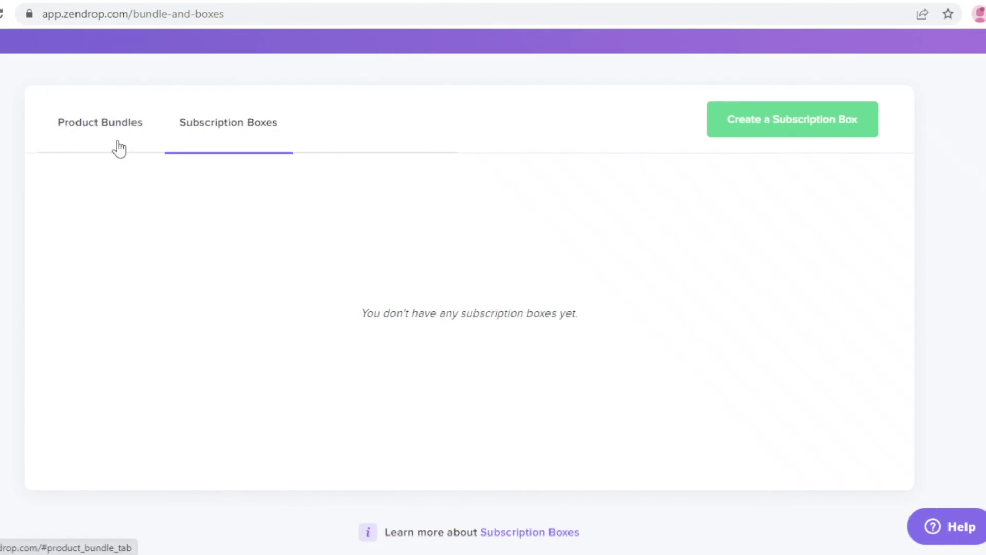
scroll(446, 185, "up", 3)
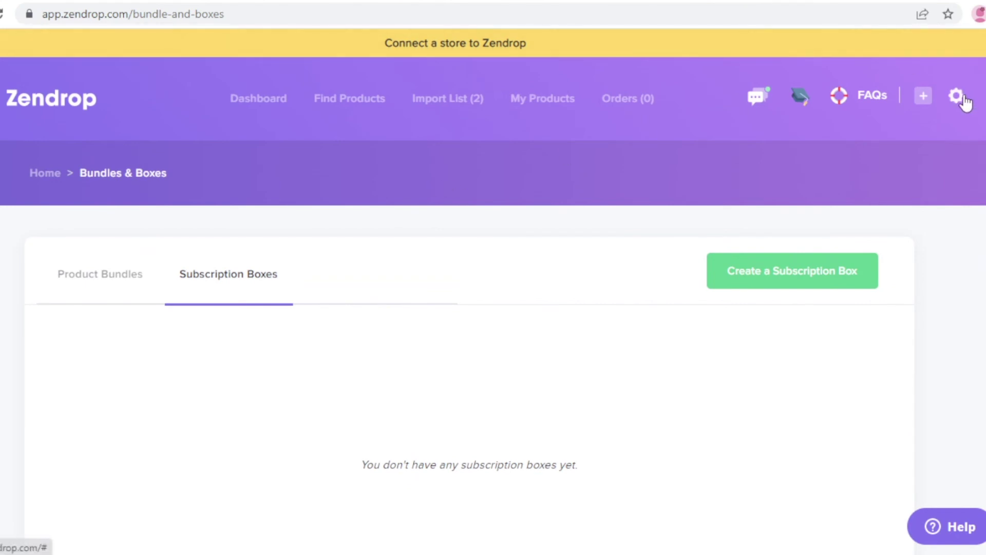
left_click(965, 99)
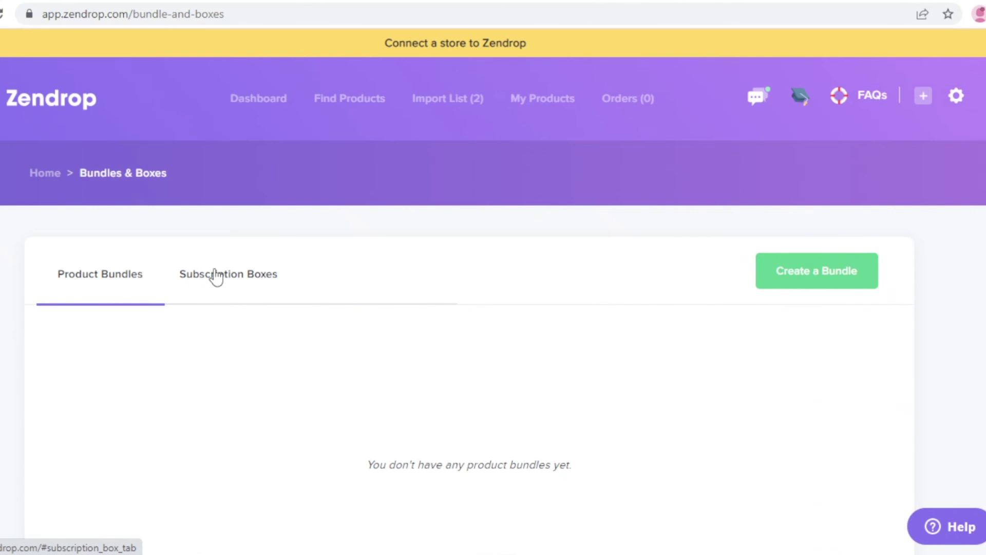
left_click(218, 279)
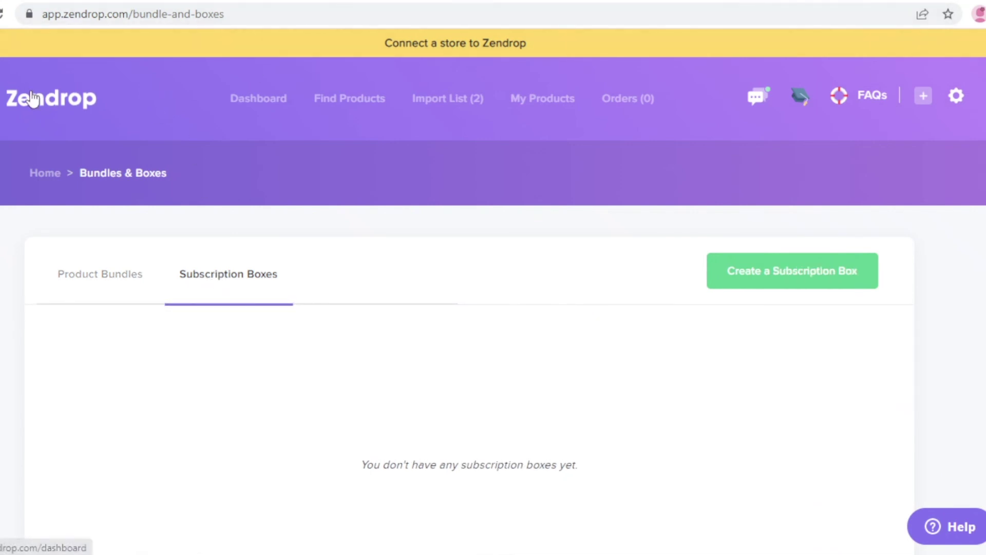
Step: Return to the Dashboard via the Zendrop logo to see zero orders and $0.00 profit
left_click(30, 97)
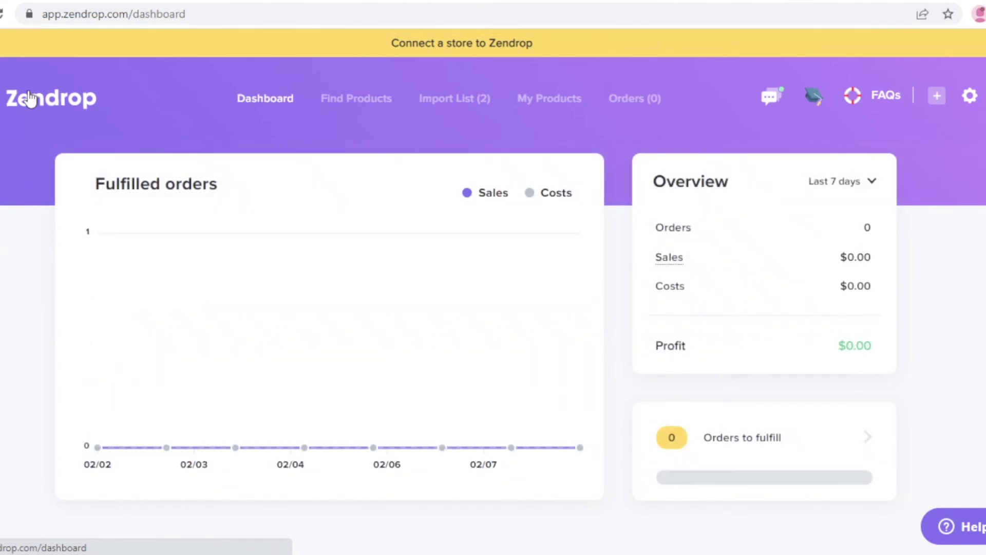